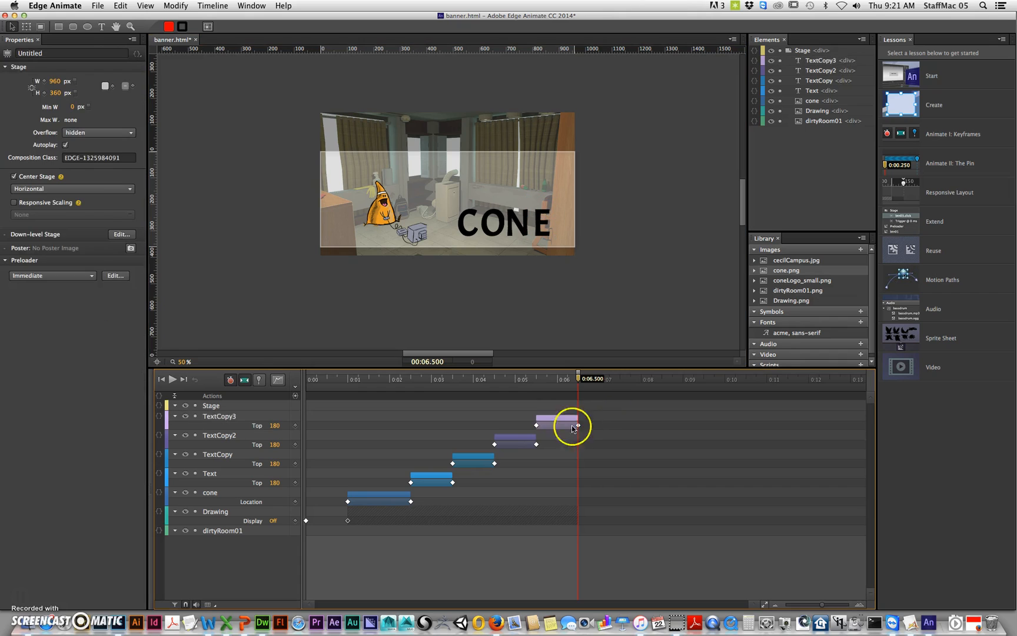
Step: Overlap the letter animations by moving the TextCopy, TextCopy2 and TextCopy3 bars to start at 3, 3.5 and 4 seconds
left_click_drag(604, 405, 443, 467)
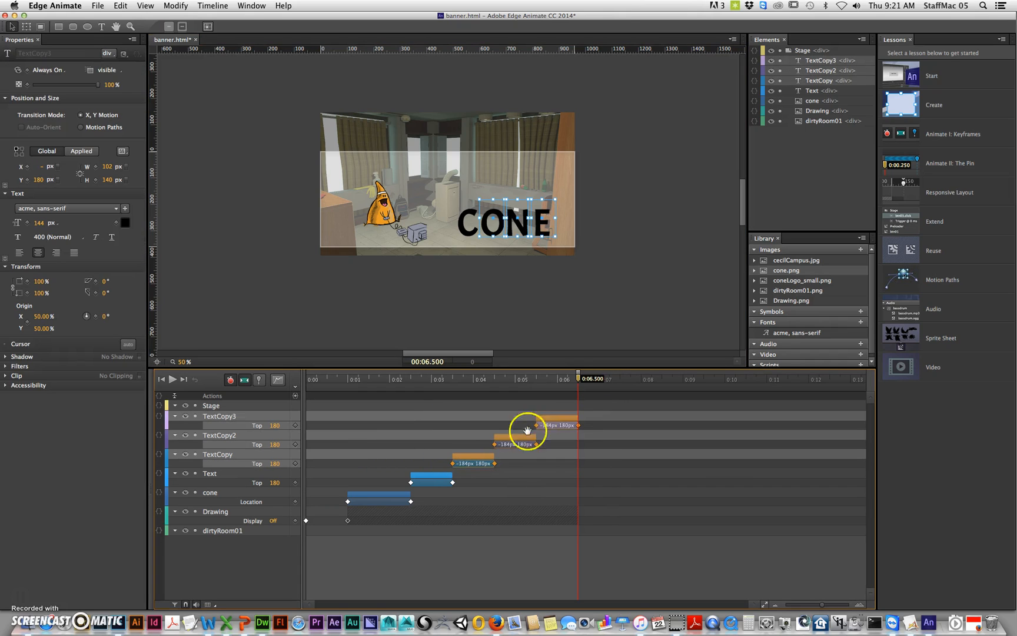
left_click_drag(415, 383, 426, 383)
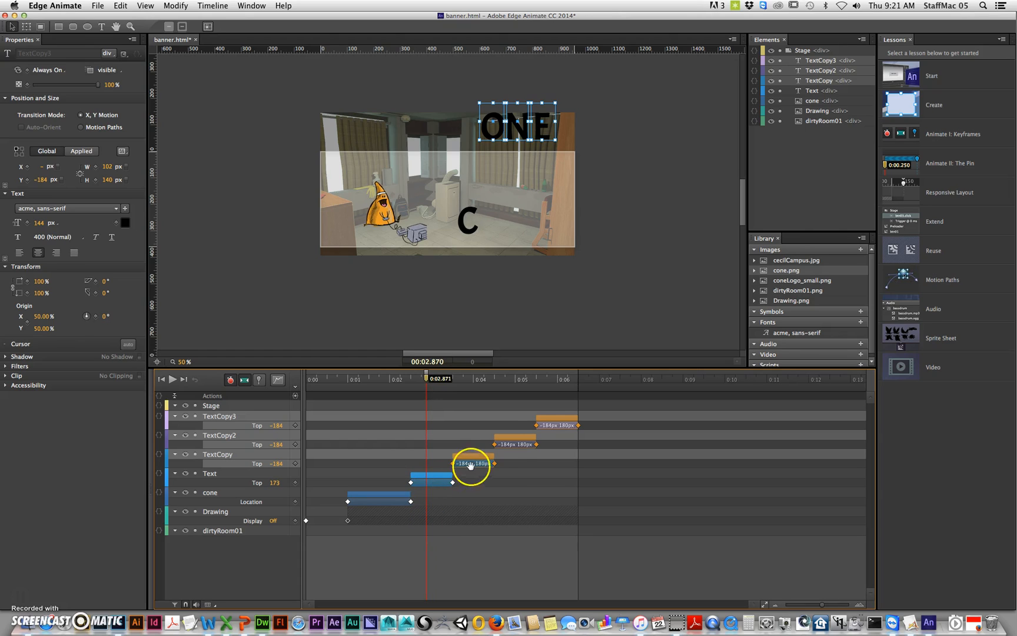
left_click_drag(563, 420, 463, 451)
left_click_drag(540, 419, 531, 423)
left_click_drag(604, 403, 502, 419)
Step: Play back the timeline from about 2 seconds to check the letter timing, and return the playhead to 0:00
left_click(419, 377)
left_click(391, 378)
key("space")
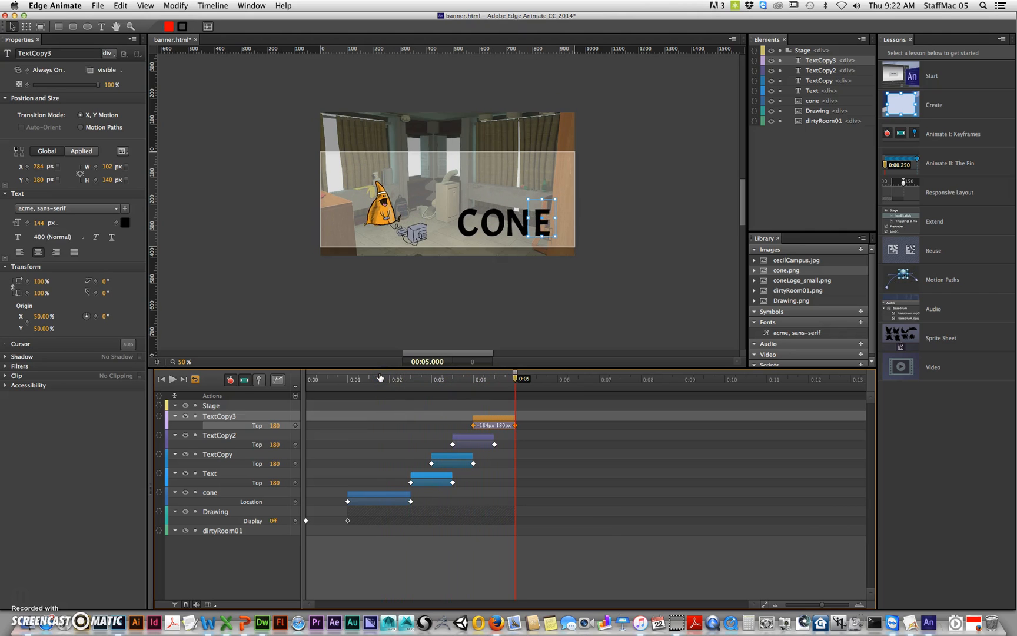
left_click(585, 474)
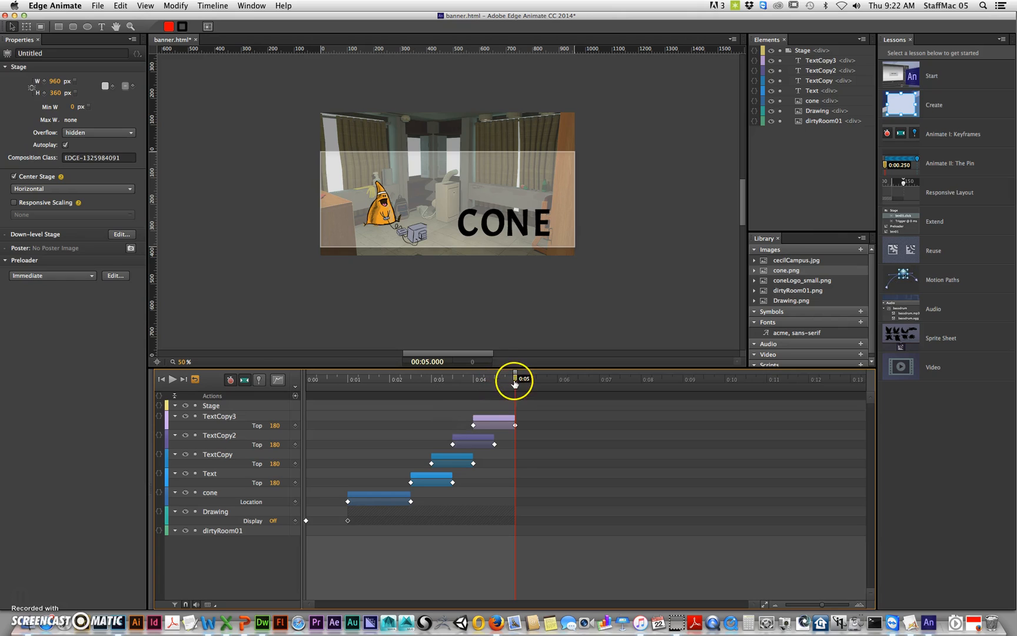
left_click_drag(513, 382, 306, 379)
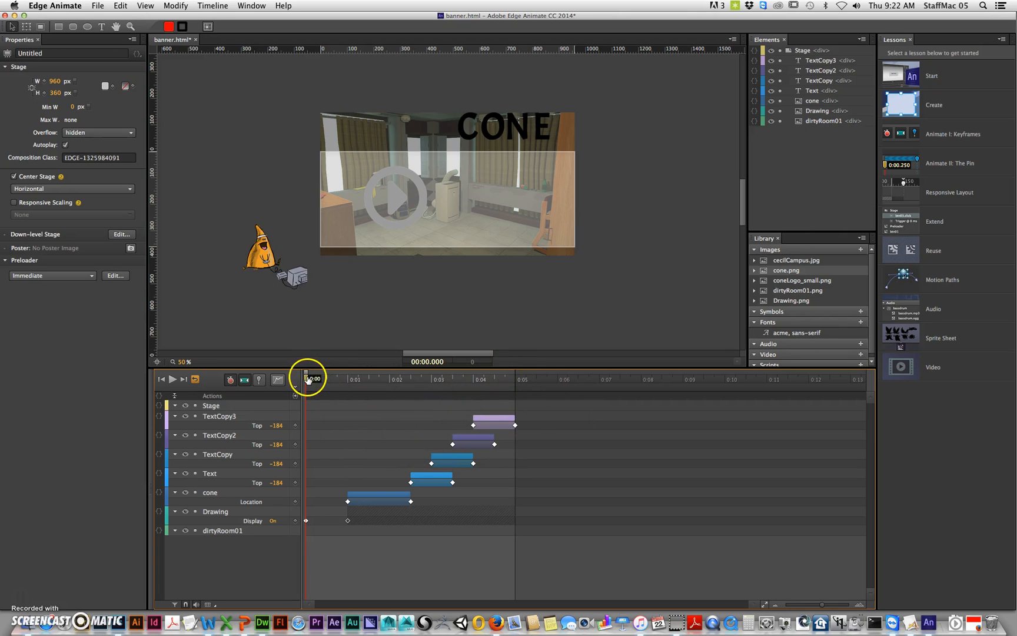
Step: Add a complete event to the default timeline with a Play From action targeting Stage, using loop as the play argument
left_click(160, 401)
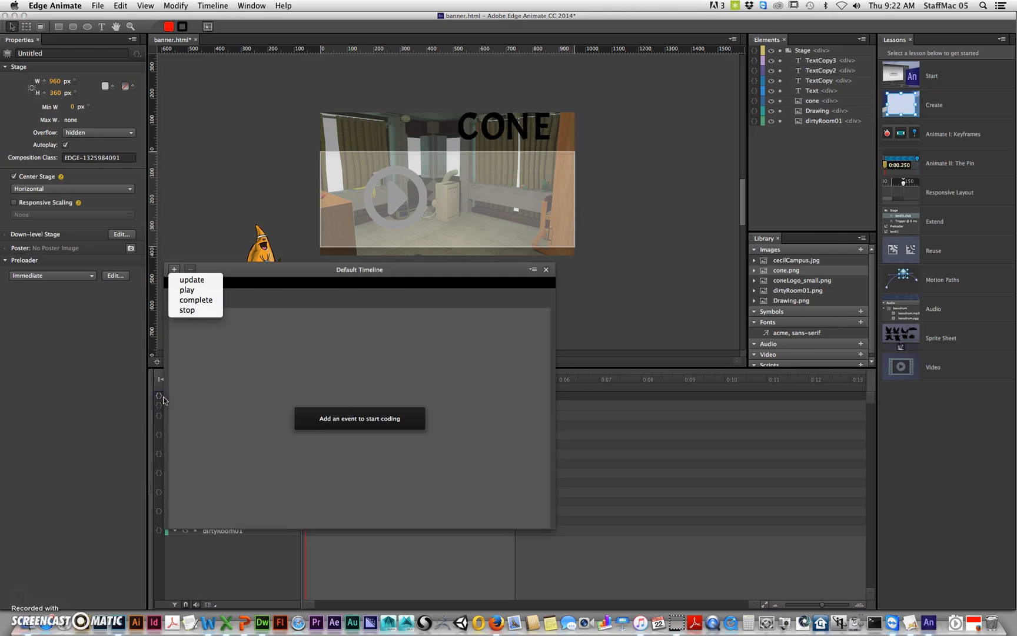
left_click(208, 302)
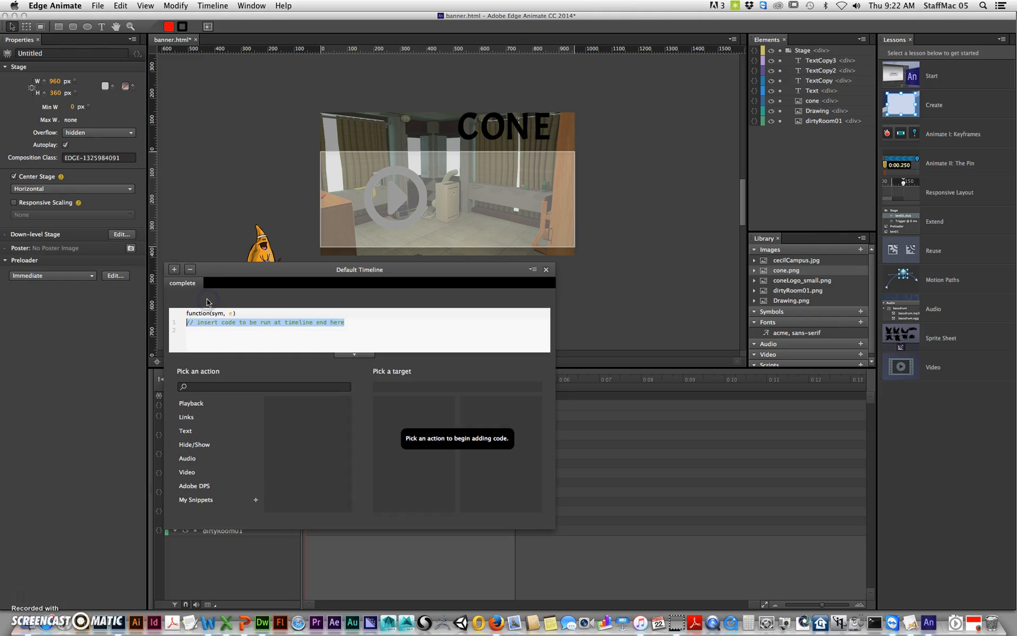
left_click(196, 406)
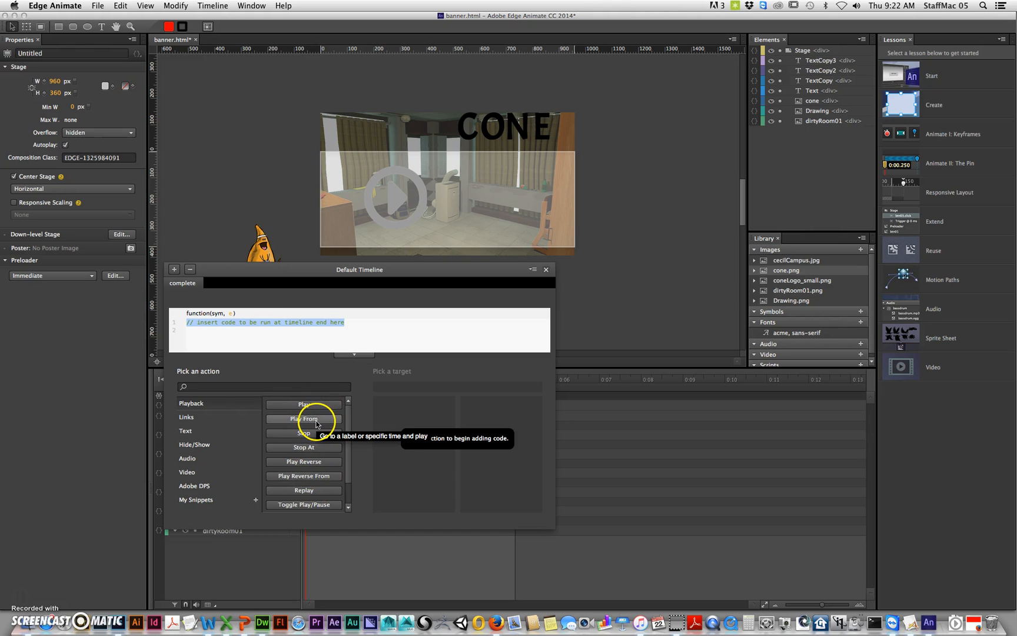
left_click(318, 423)
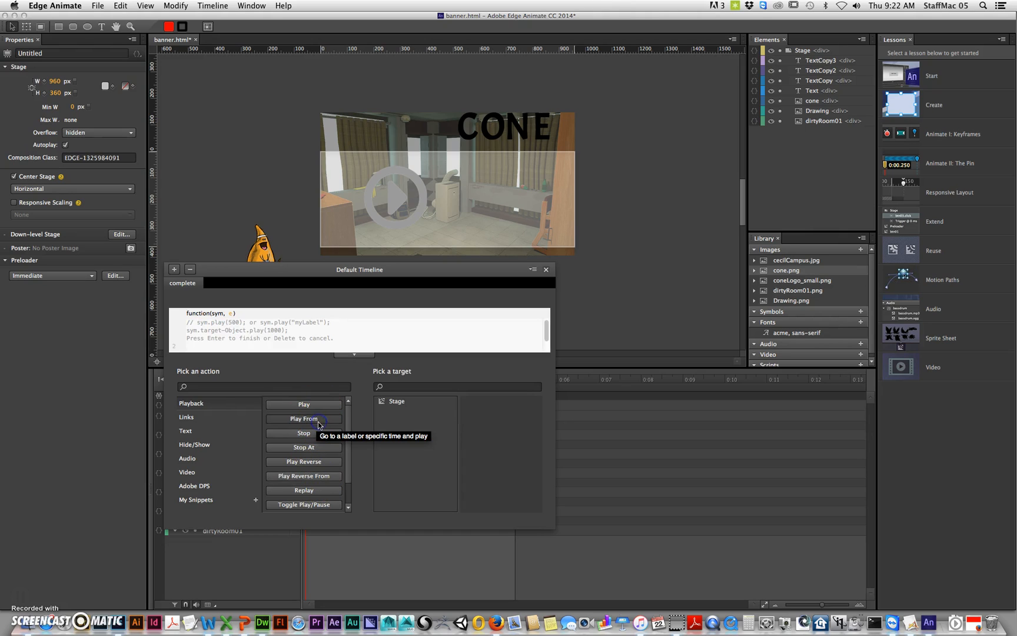
left_click(402, 406)
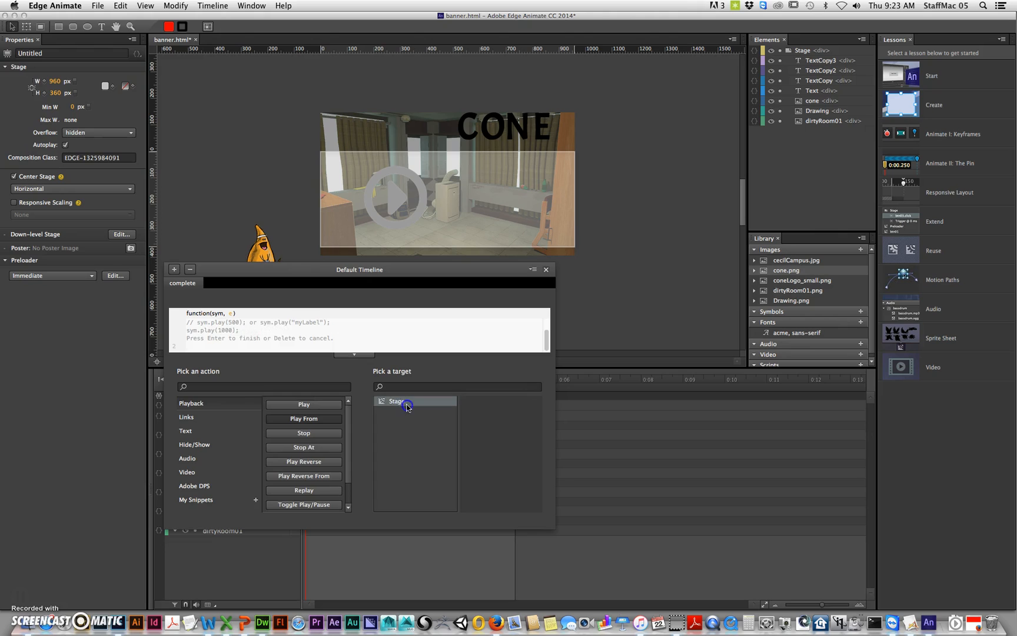
double_click(228, 331)
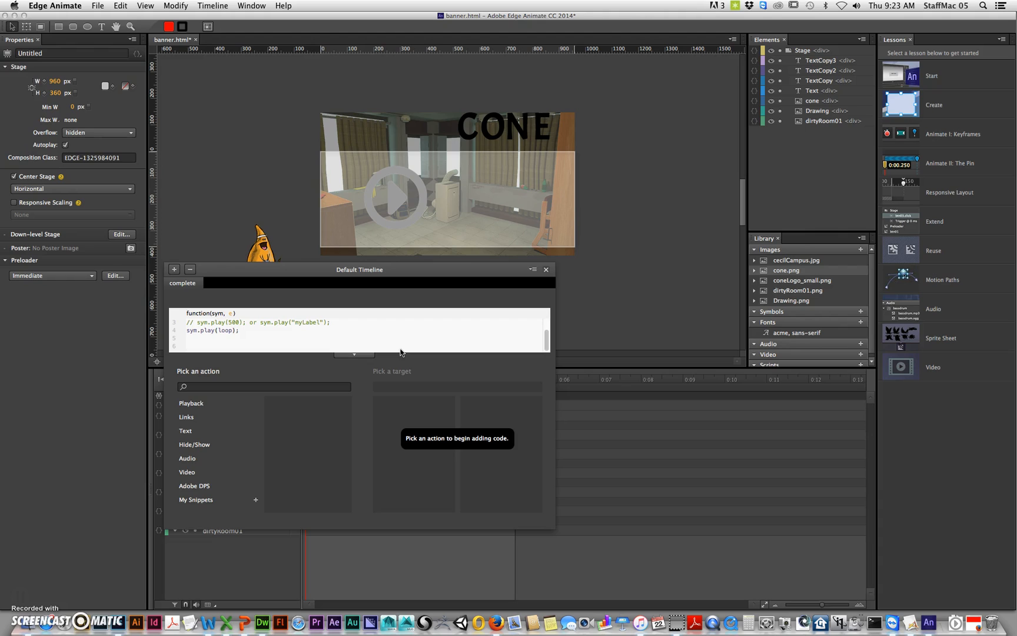
left_click(296, 334)
left_click(547, 269)
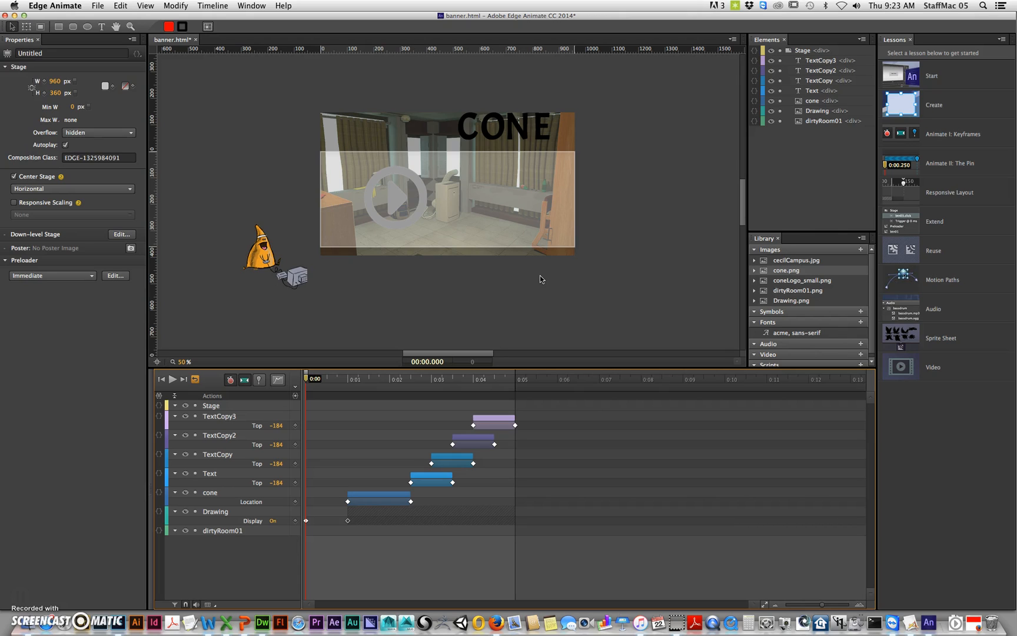
Step: Preview the banner in Firefox, reload it to check the looping playback, and close the preview
key("super+Return")
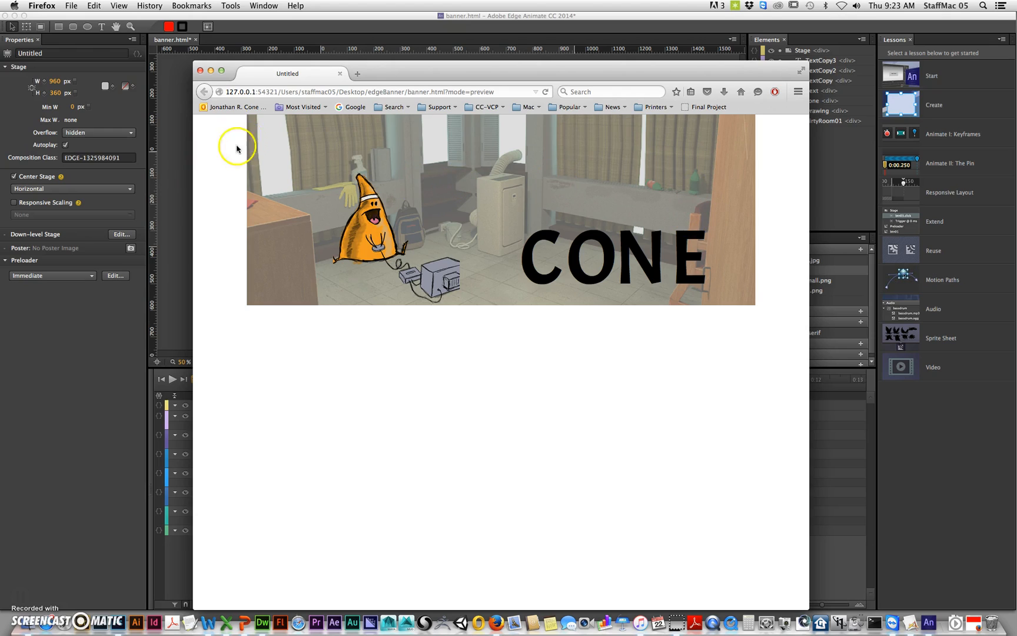
left_click(546, 92)
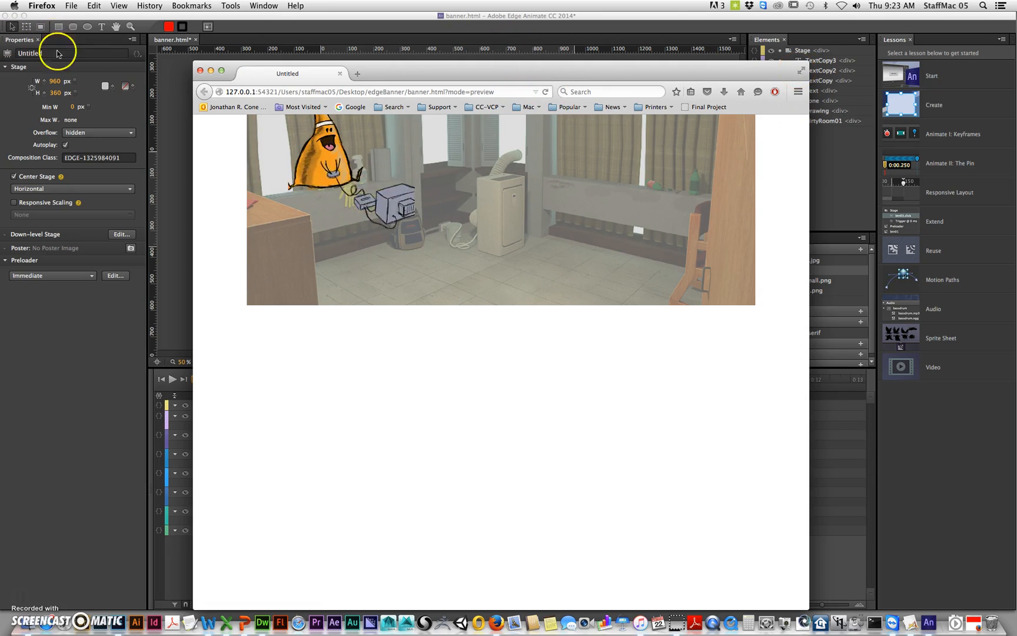
left_click(200, 72)
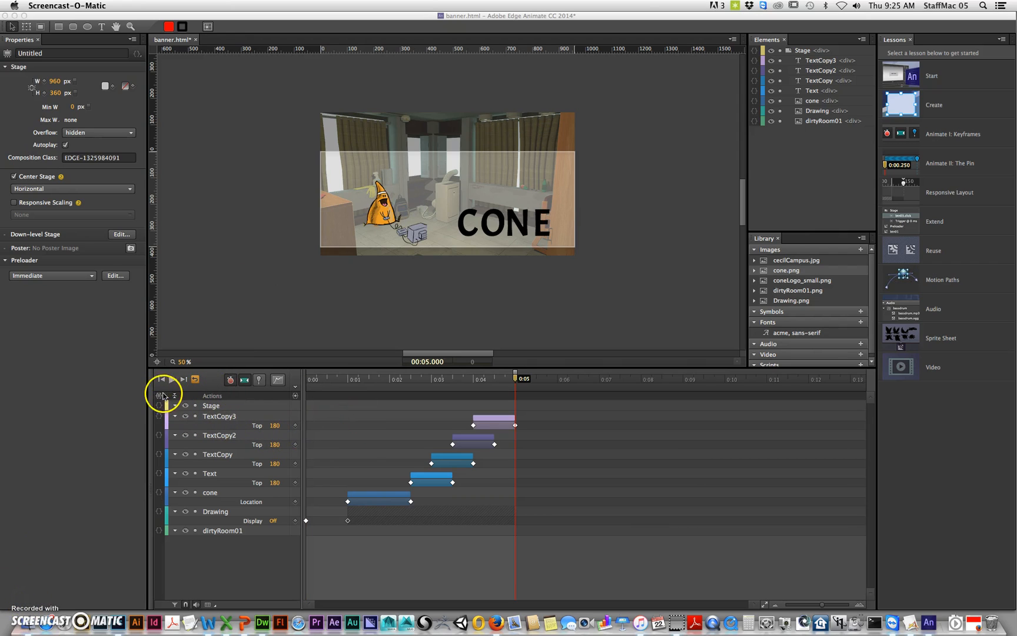
Step: Reopen the timeline's complete action and review the argument of its sym.play line
left_click(159, 397)
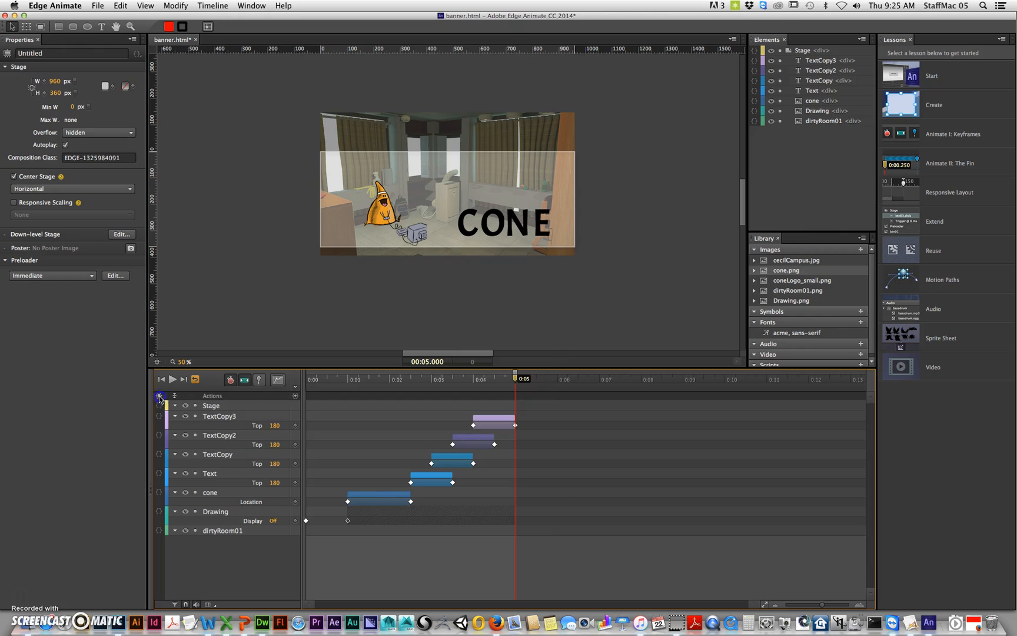
left_click(159, 398)
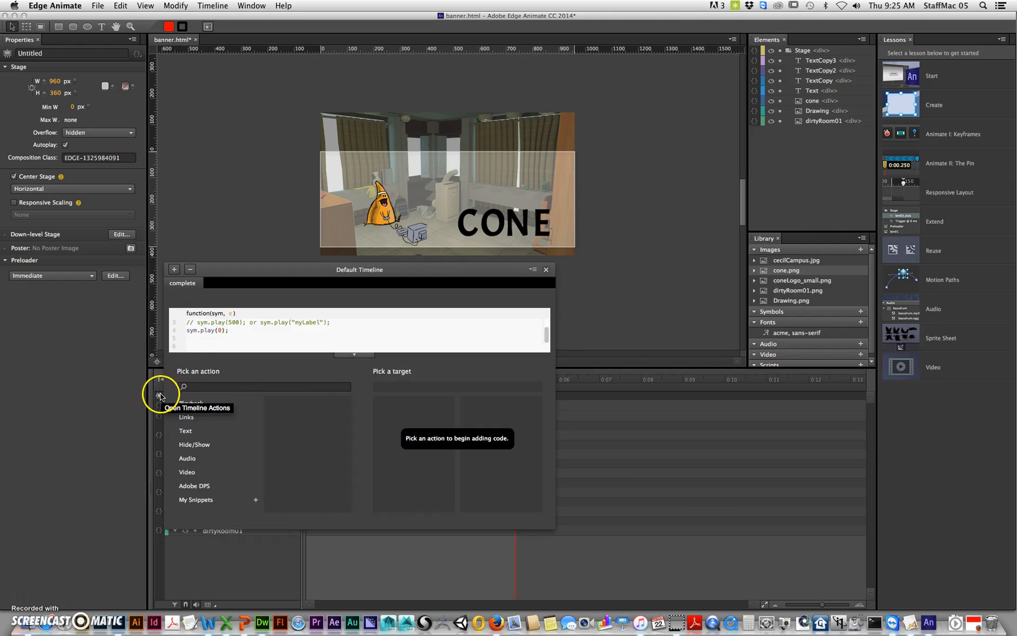
left_click(214, 337)
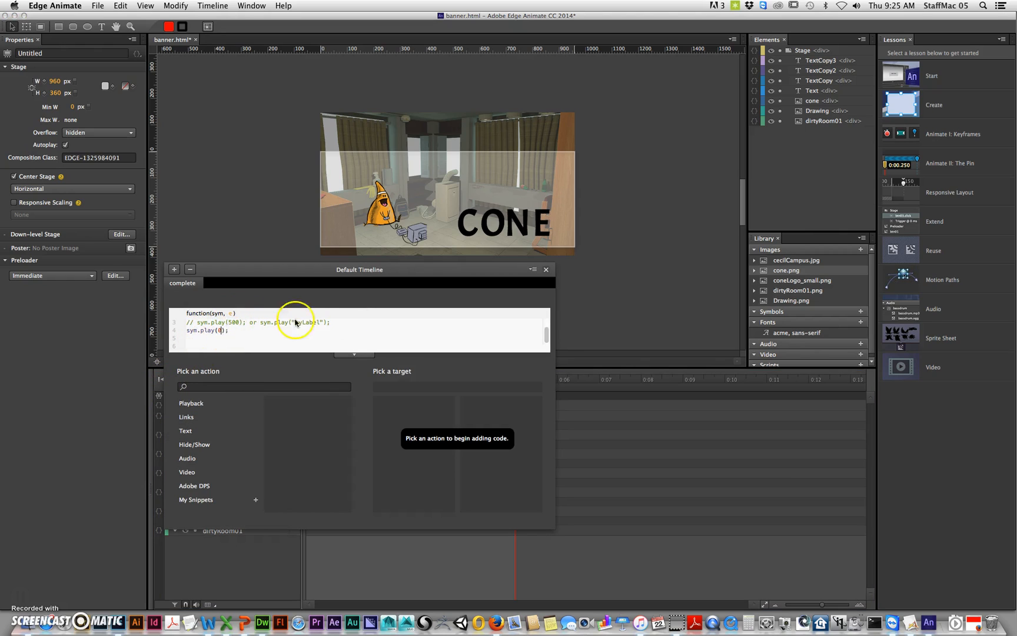
left_click(221, 331)
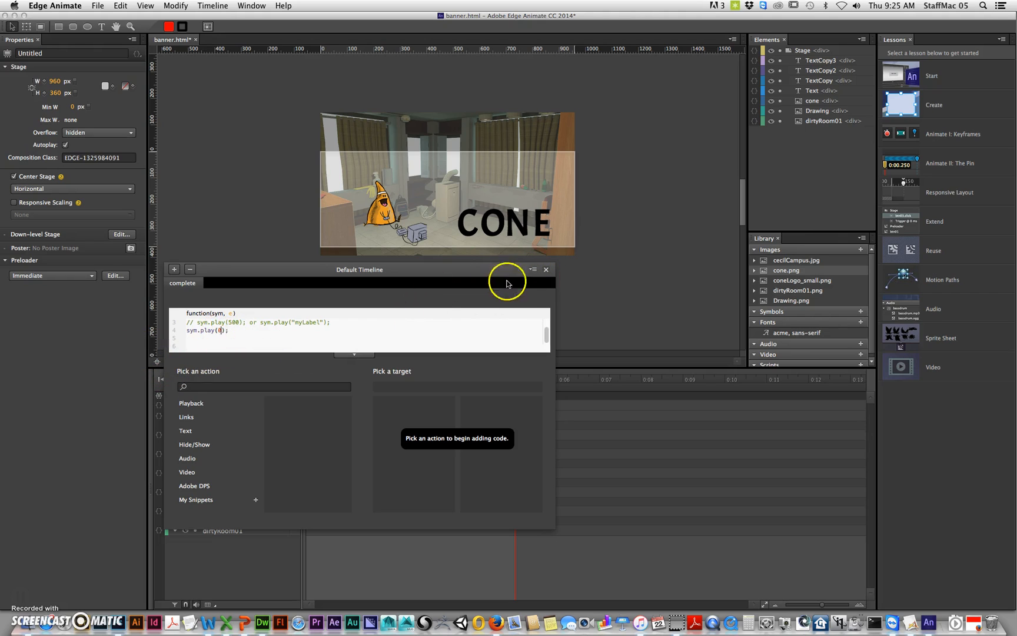
left_click(546, 271)
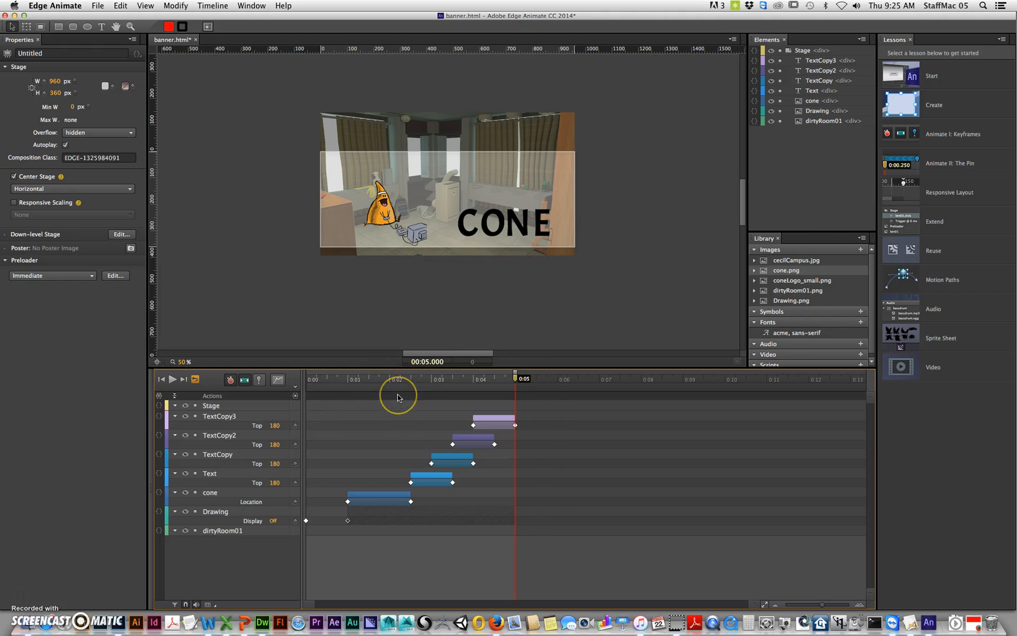
Step: Preview the banner in the browser again to check that the animation restarts after CONE appears, and close it
key("super+Return")
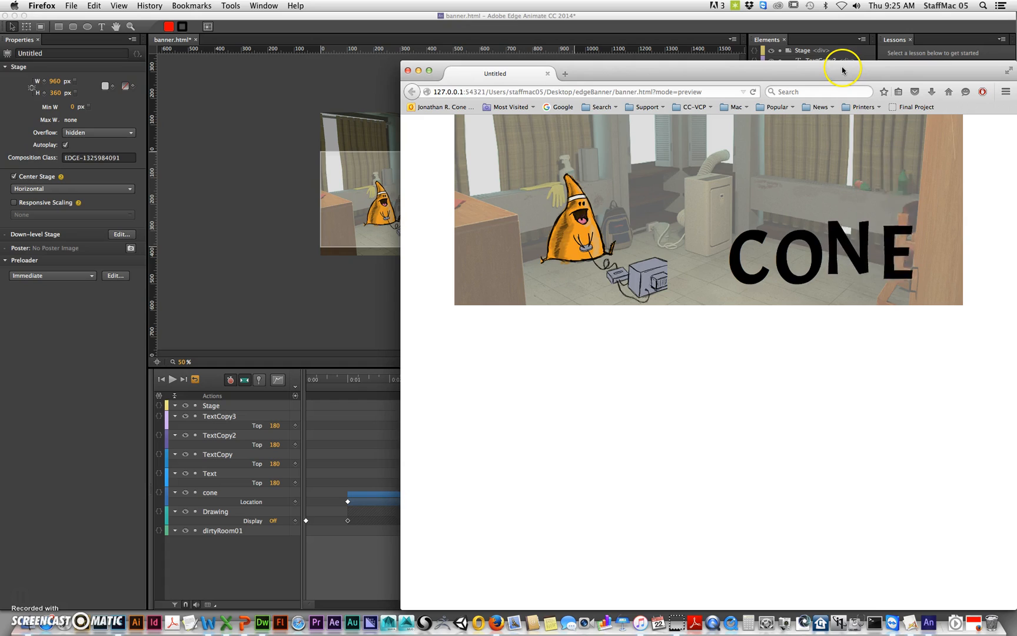
left_click(598, 257)
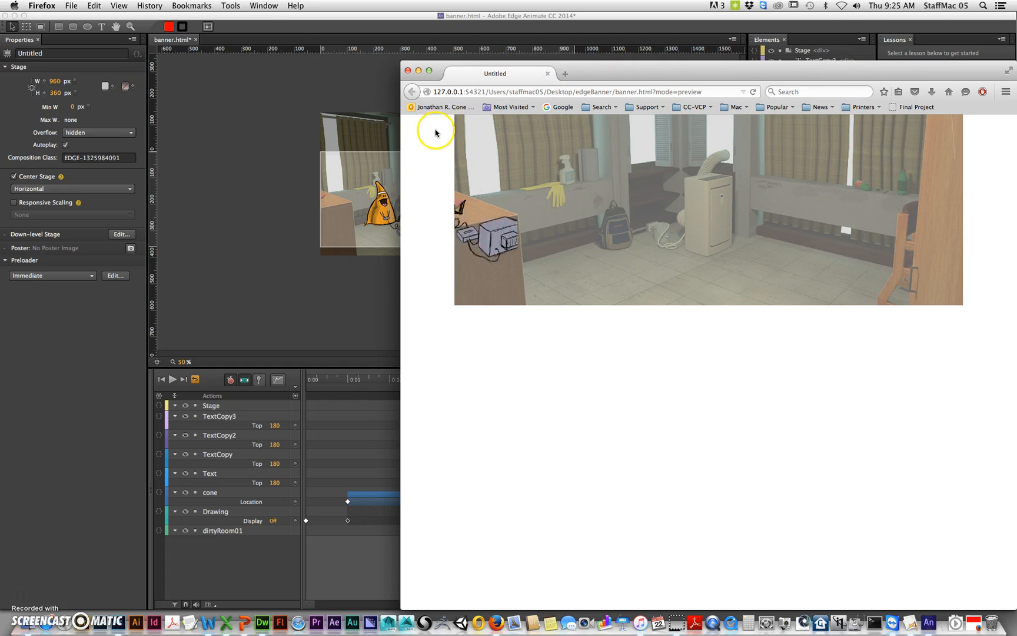
left_click(407, 72)
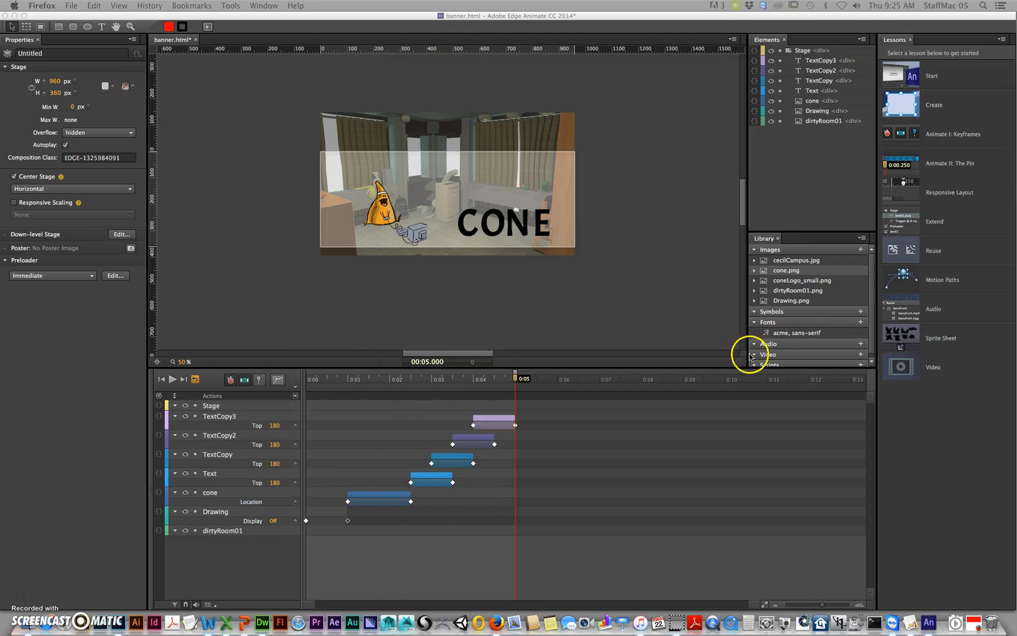
Step: Insert a trigger at 0:00 on the timeline with a Stop action targeting Stage
left_click(478, 379)
left_click_drag(356, 379, 299, 377)
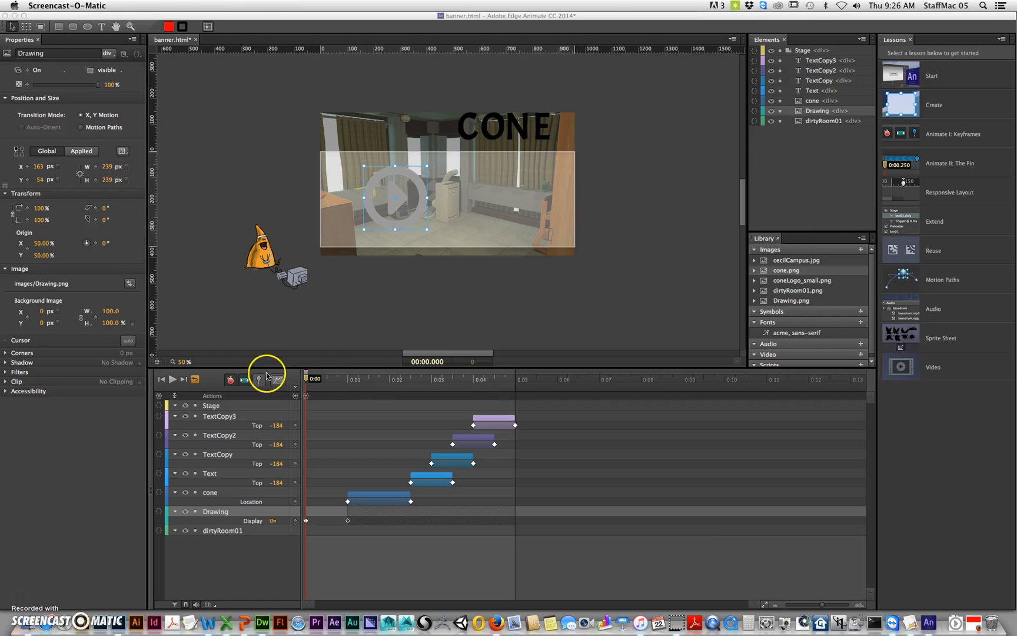
left_click(306, 377)
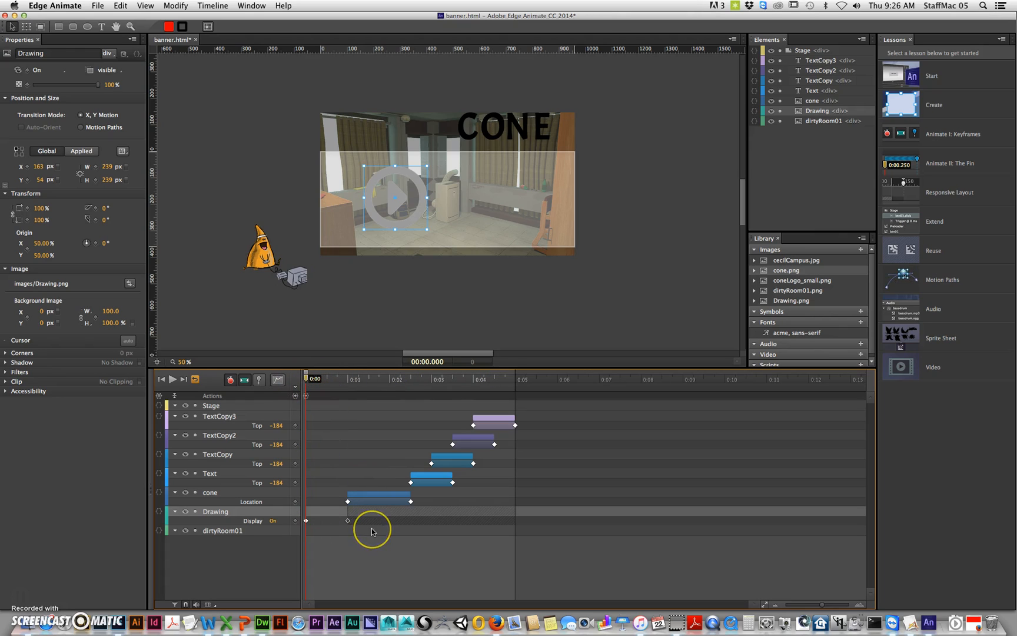
mouse_move(306, 379)
left_mouse_down()
mouse_move(514, 387)
mouse_move(260, 386)
left_mouse_up()
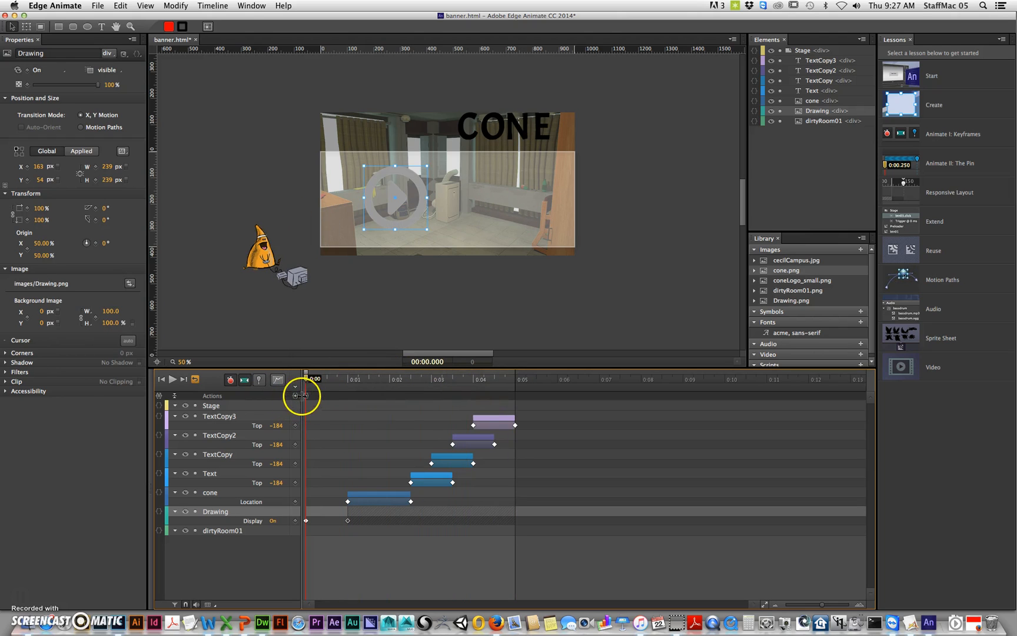
left_click(295, 398)
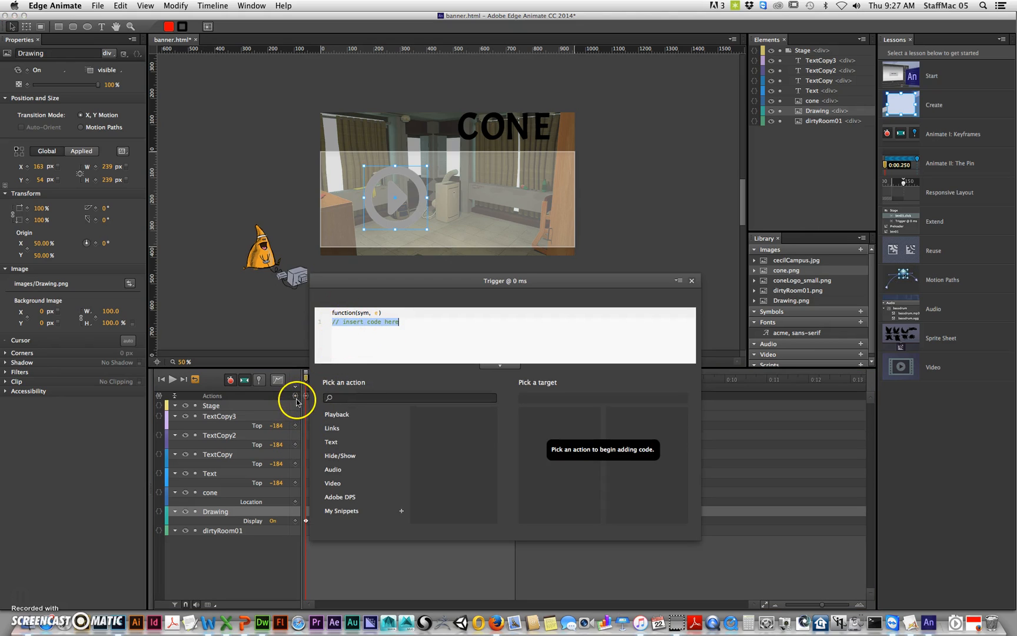
left_click(340, 418)
left_click(466, 445)
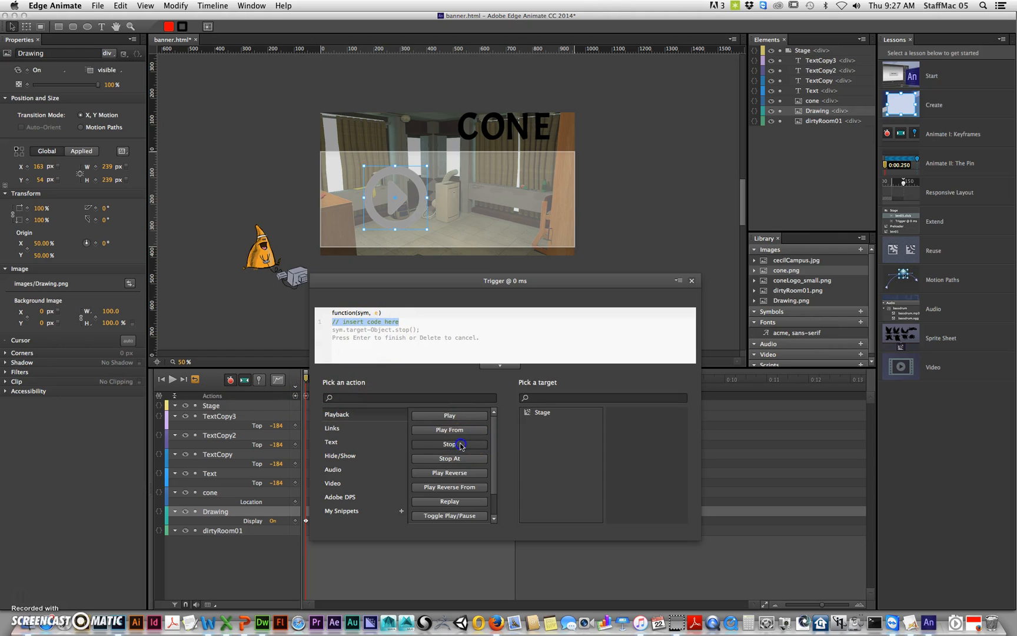
left_click(542, 412)
left_click(552, 415)
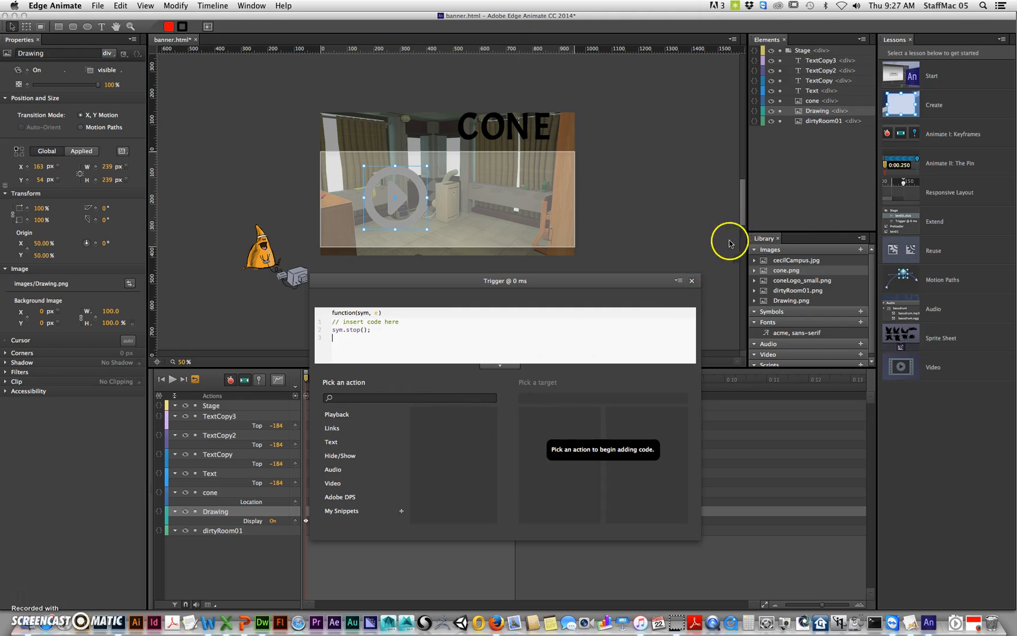
left_click(692, 280)
Step: Preview the banner in Firefox to check the stop at the play button frame, and close the preview
key("super+Return")
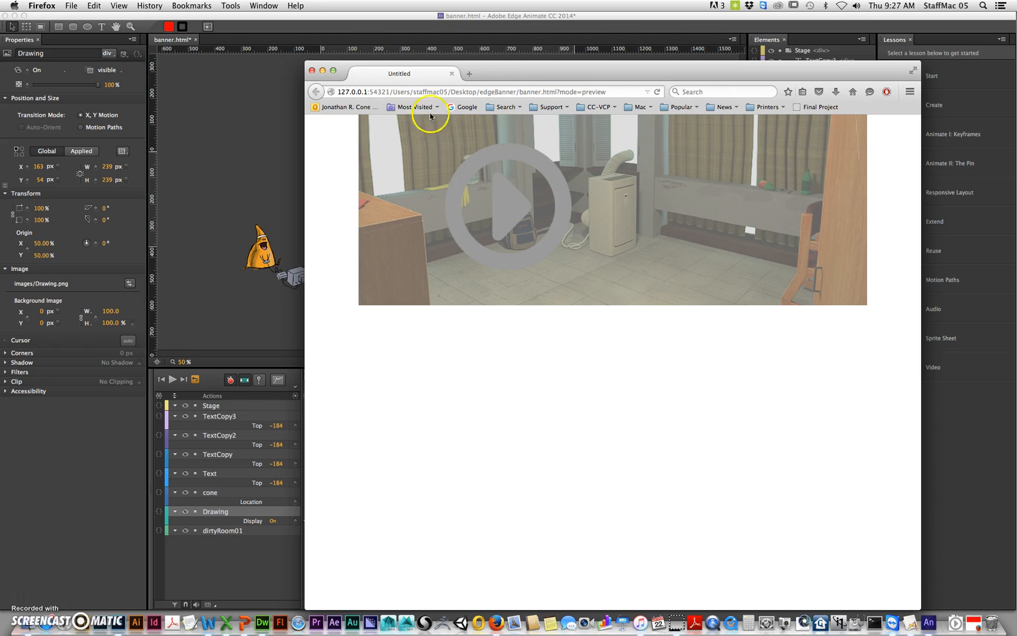
left_click(312, 70)
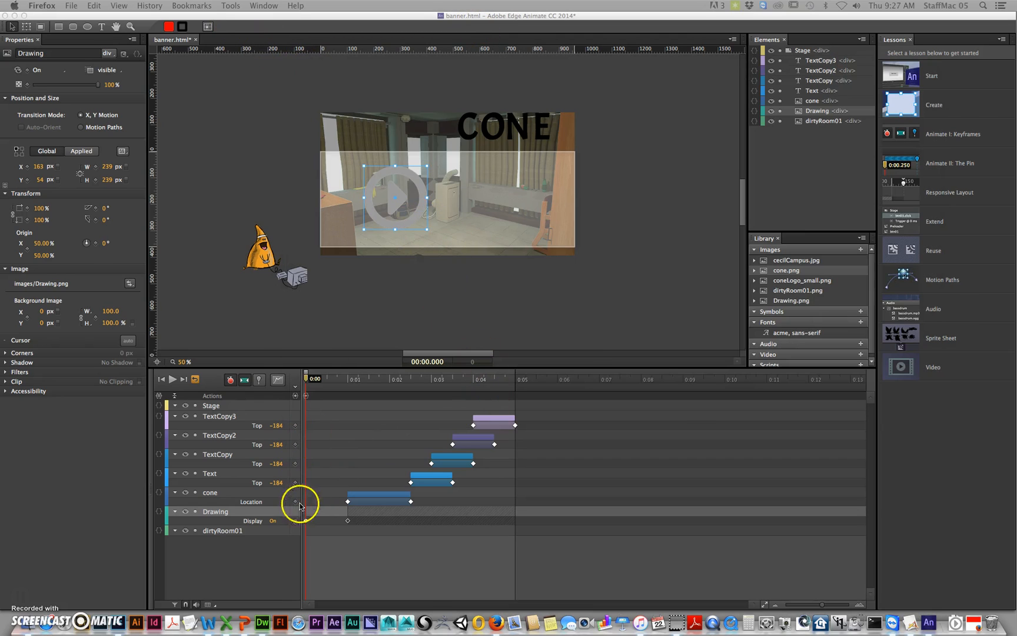
Step: Add a click event to the Drawing play button with a Play action targeting Stage, and close its code window
left_click(414, 213)
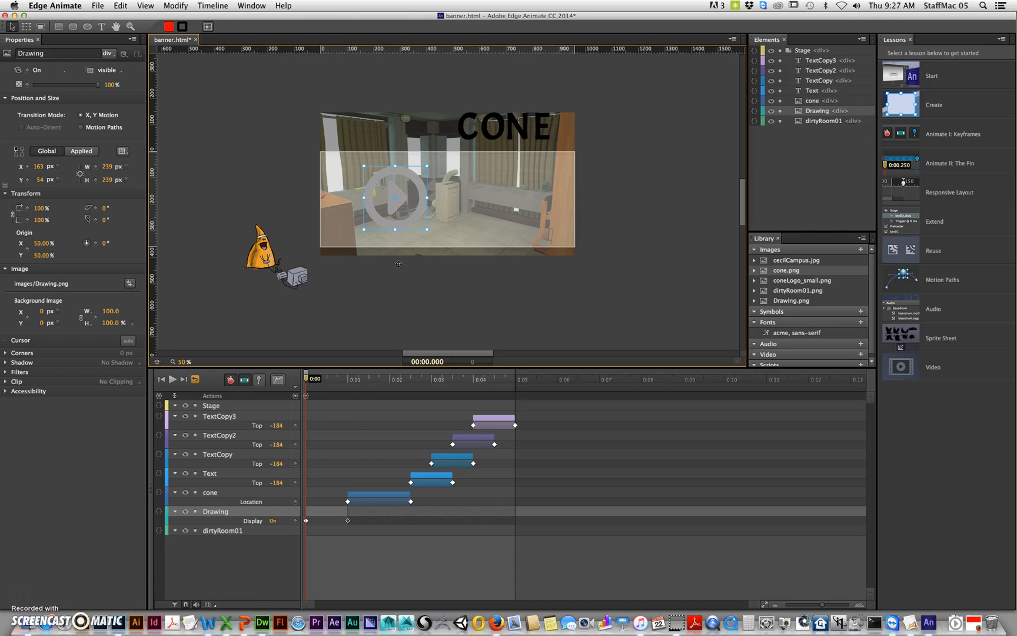
left_click(162, 514)
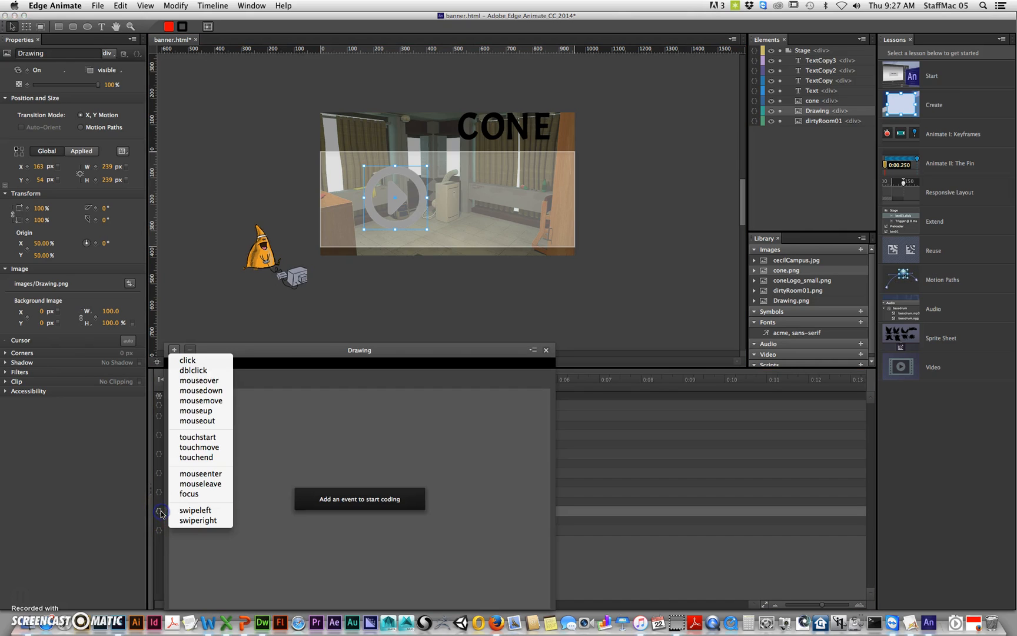
left_click(199, 361)
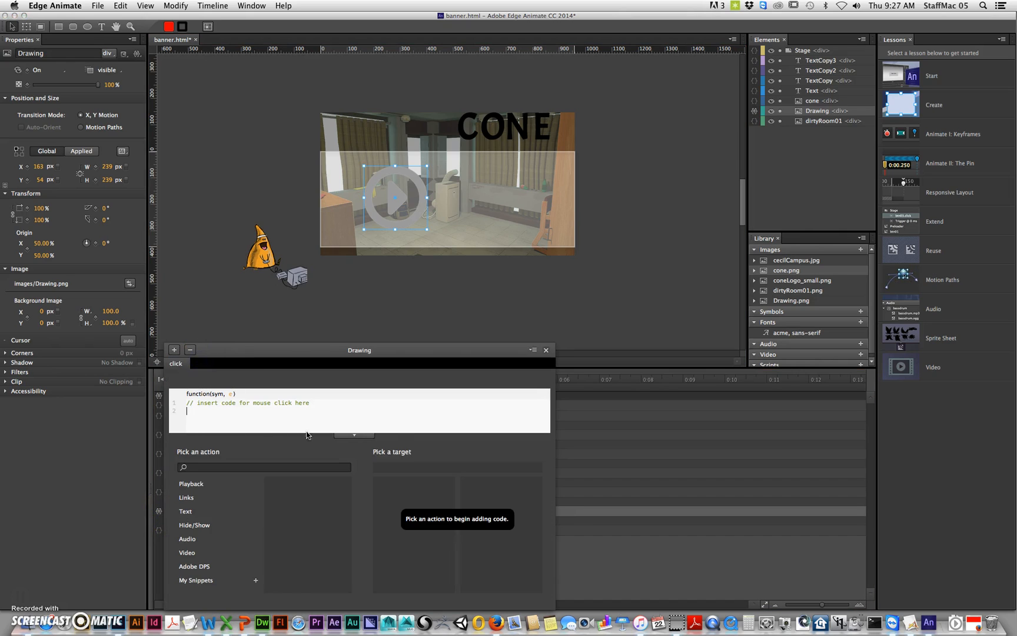
left_click(196, 484)
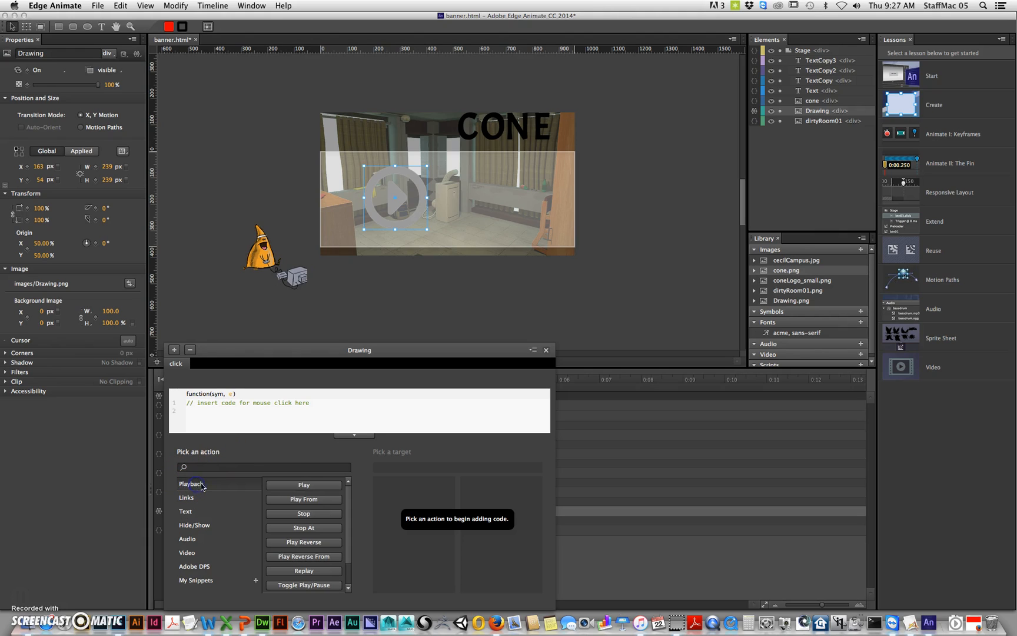
left_click(307, 484)
left_click(393, 498)
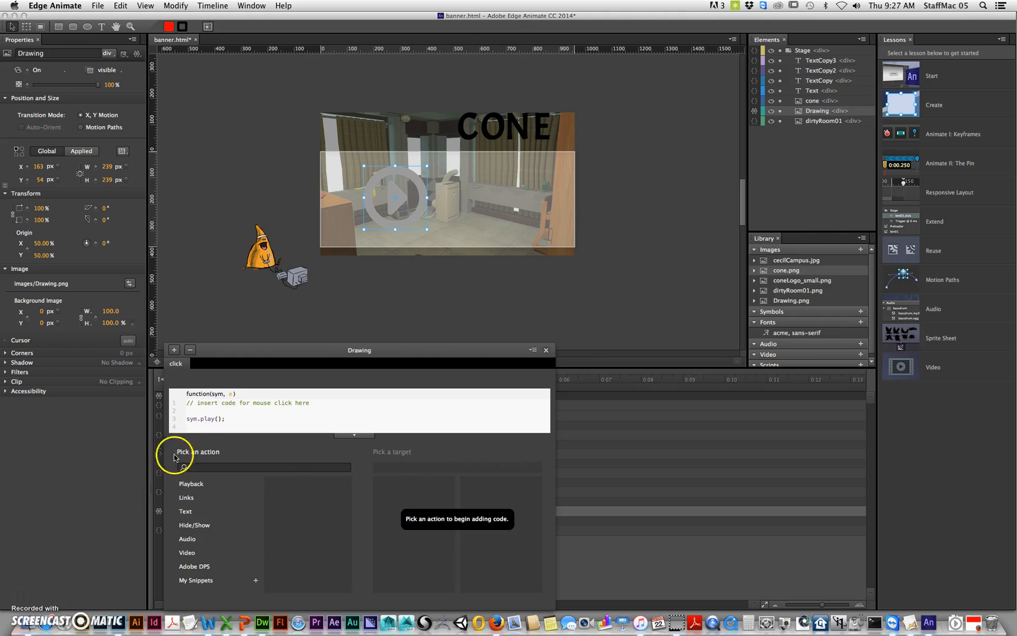
left_click(546, 349)
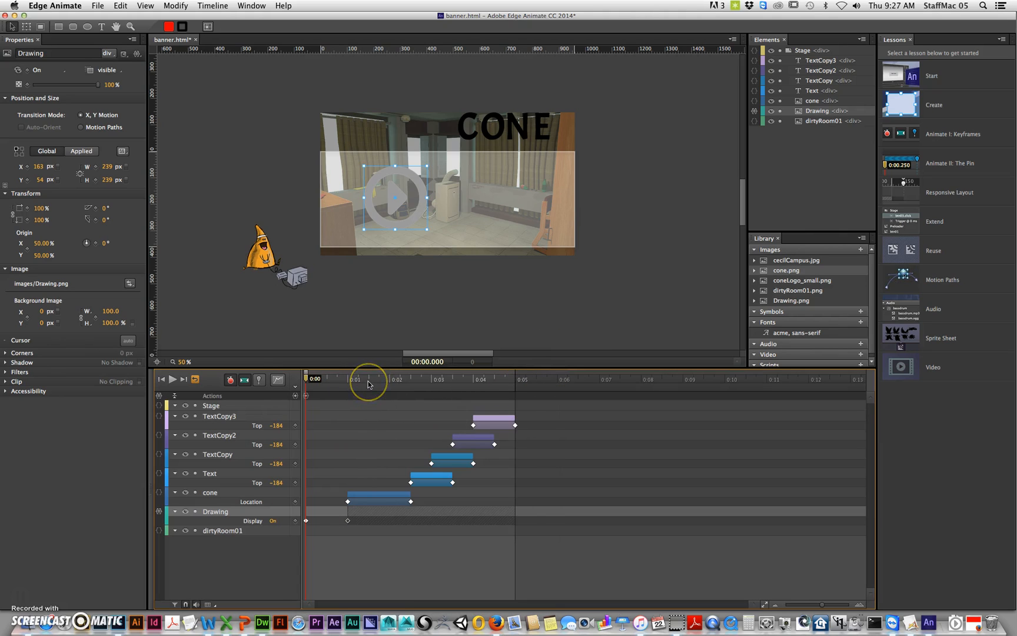
Step: Preview the banner in Firefox, test that the play button starts the animation, and close the preview
key("super+Return")
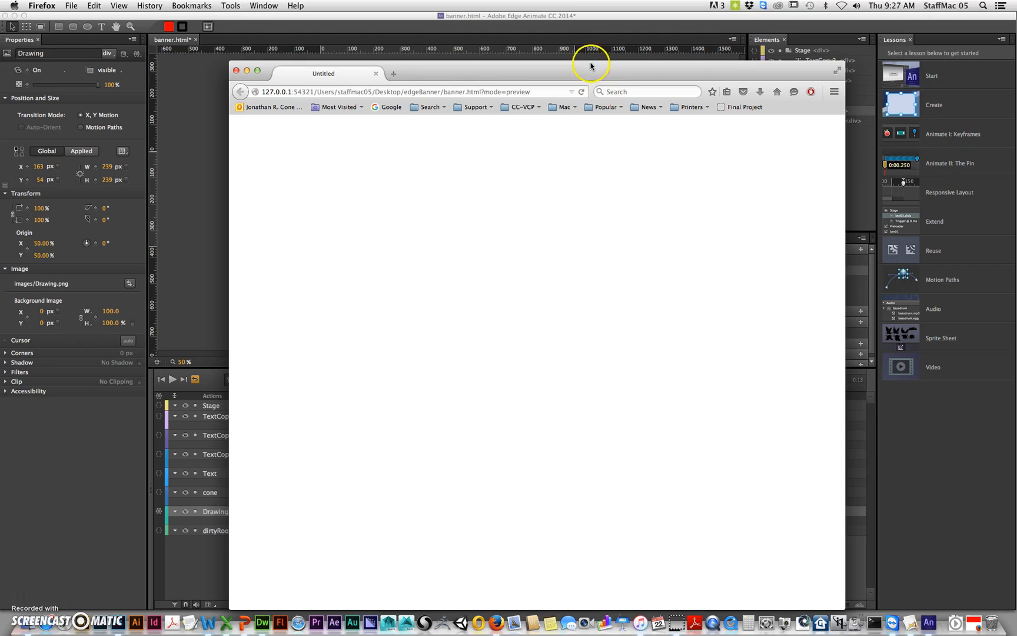
left_click_drag(591, 66, 542, 55)
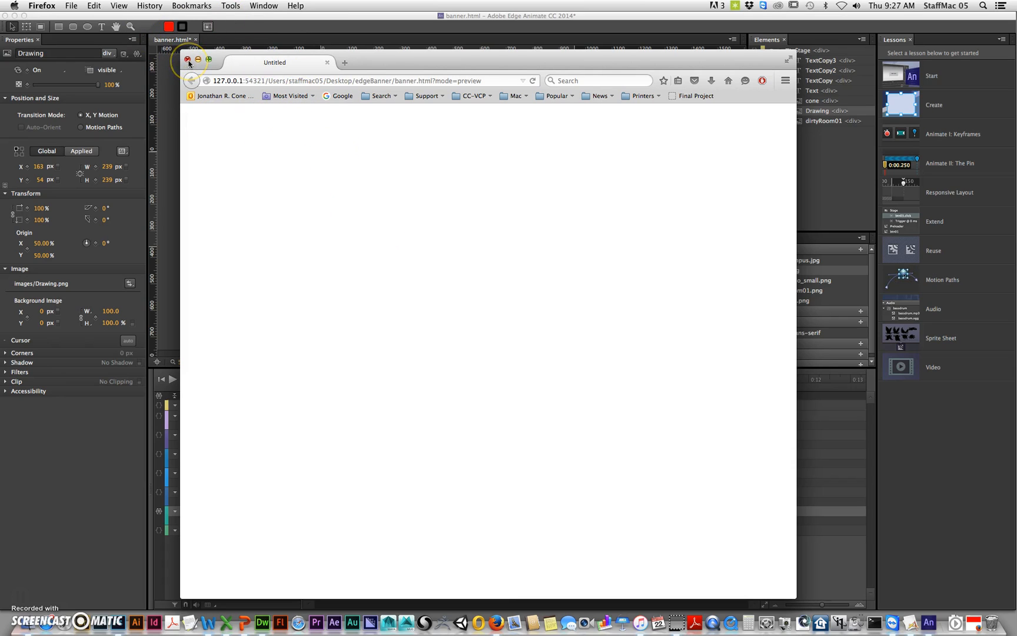
left_click(533, 81)
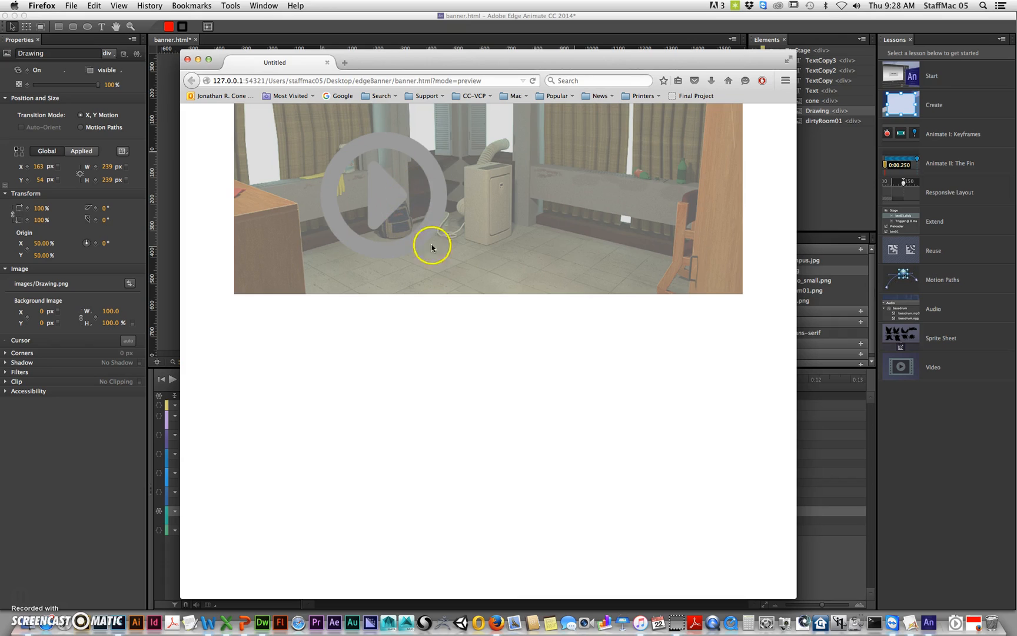
left_click(383, 194)
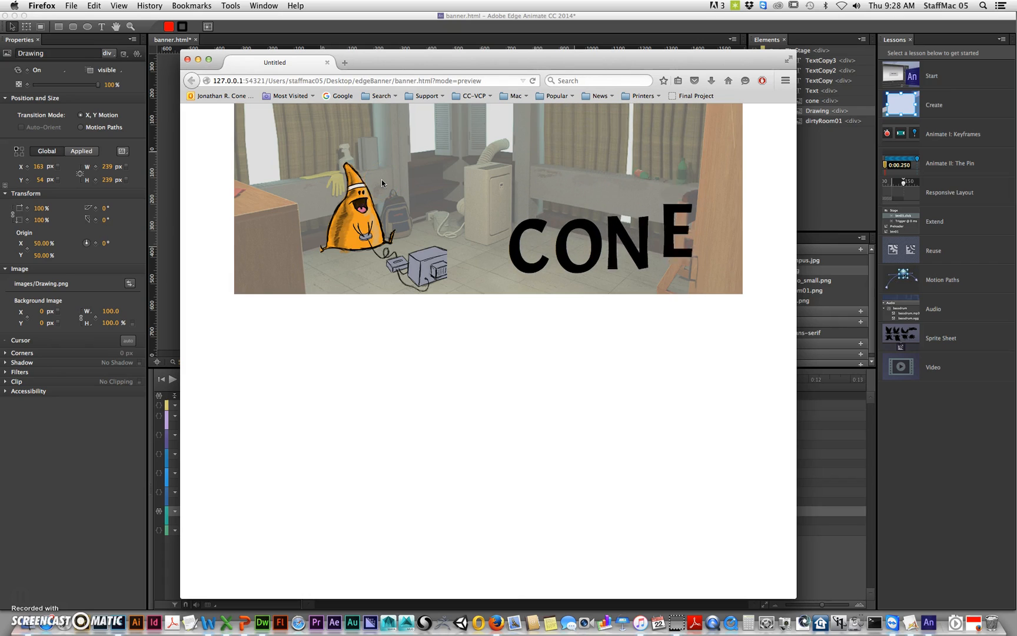
left_click(188, 60)
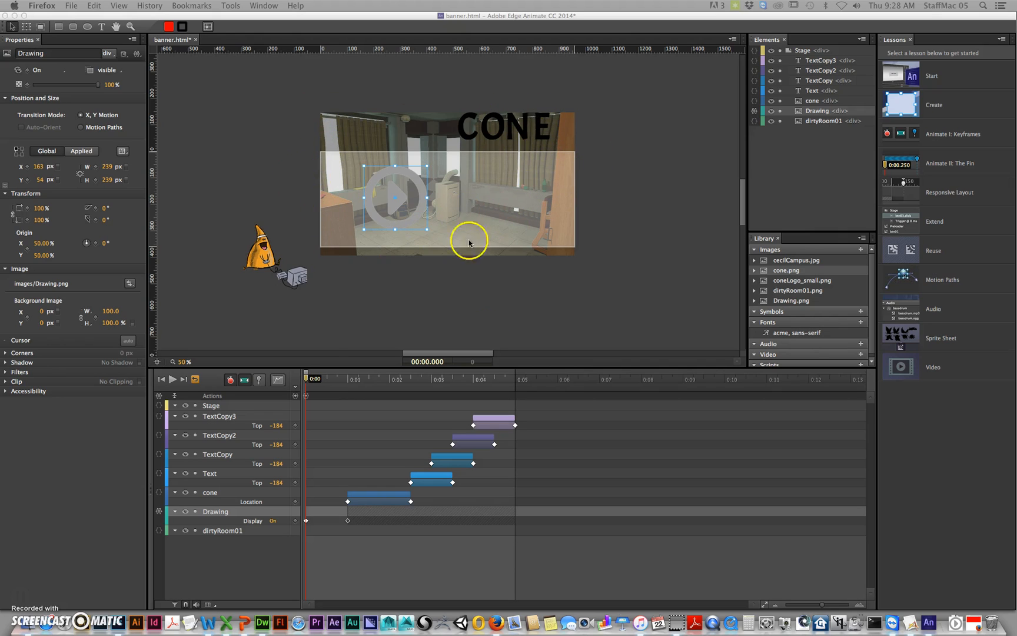
Step: Select the cone image and add width and height keyframes for it at 0:01
left_click_drag(316, 377, 385, 380)
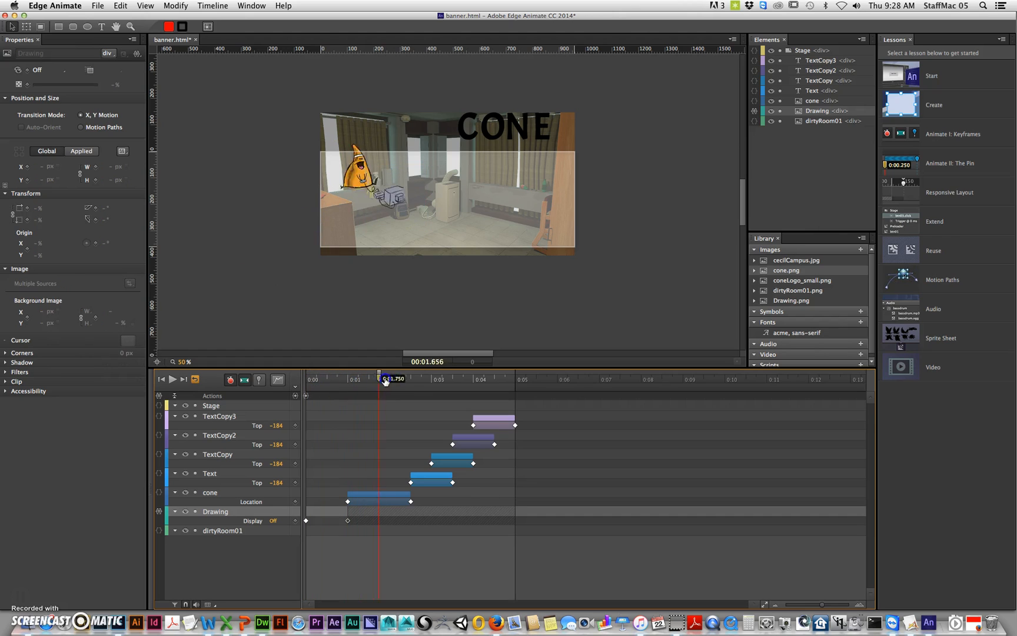
left_click(374, 178)
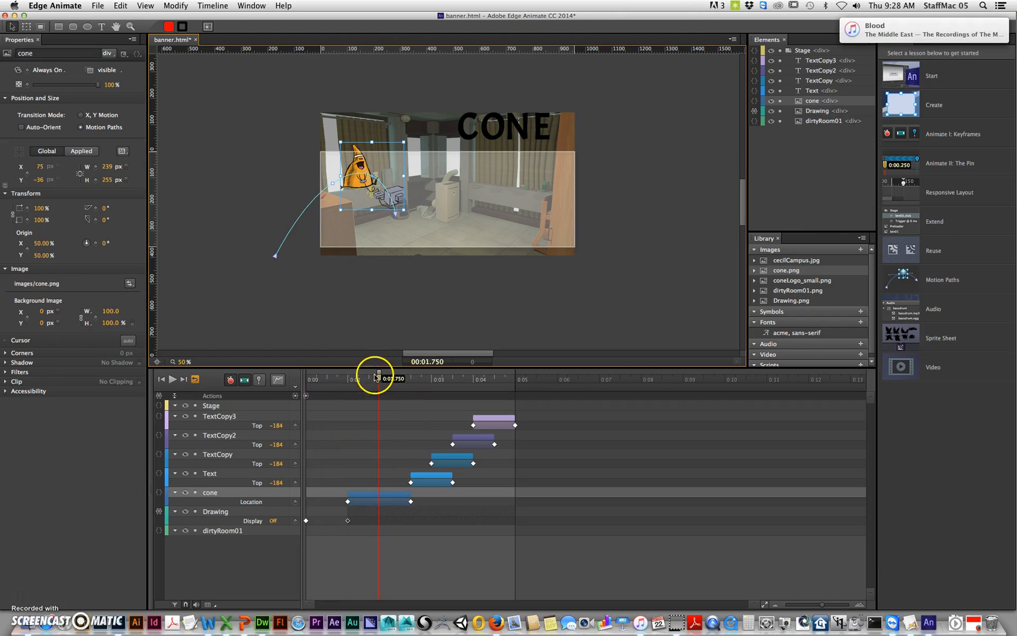
mouse_move(380, 381)
left_mouse_down()
mouse_move(316, 383)
mouse_move(345, 385)
left_mouse_up()
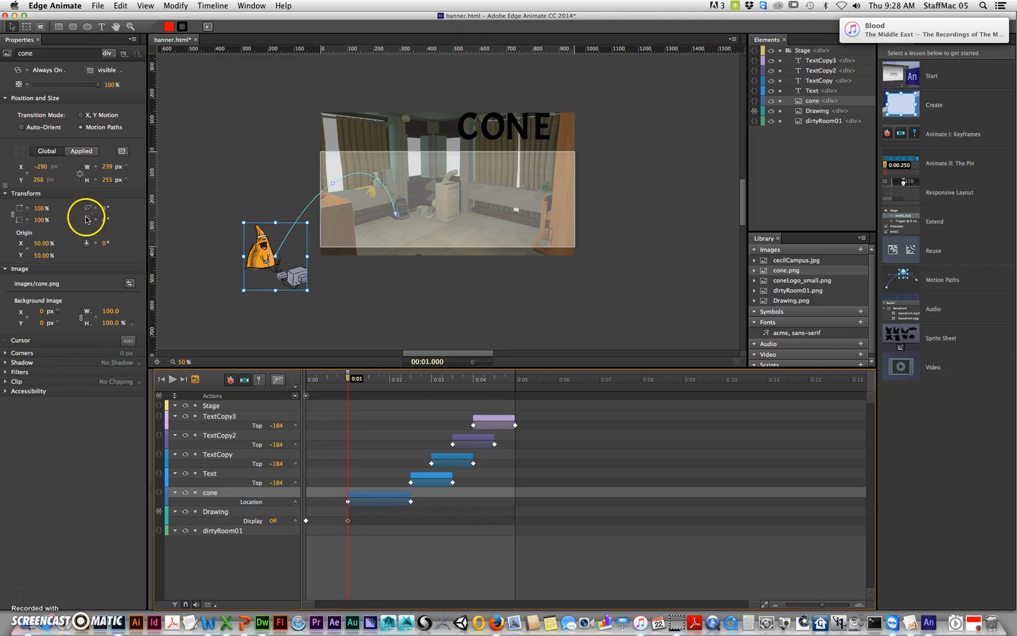
left_click(96, 167)
left_click(96, 179)
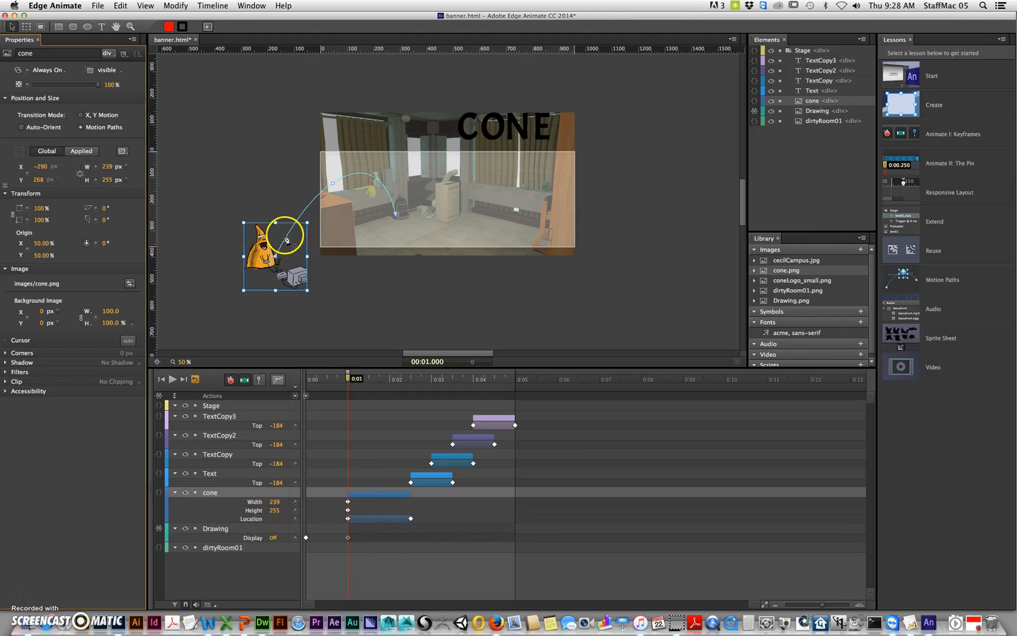
left_click_drag(348, 379, 372, 382)
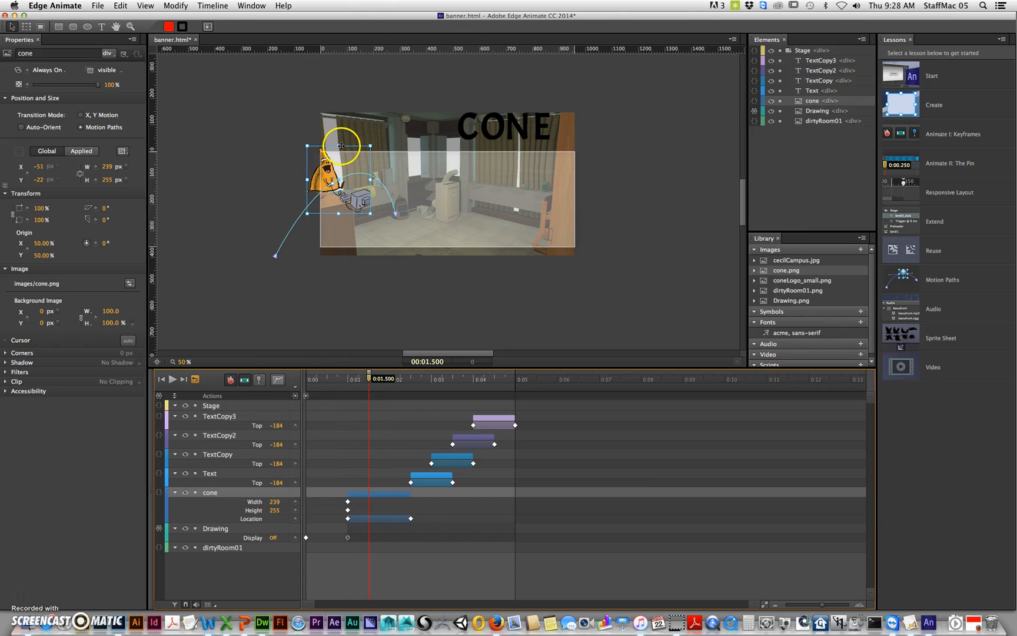
left_click(338, 214)
key("super+z")
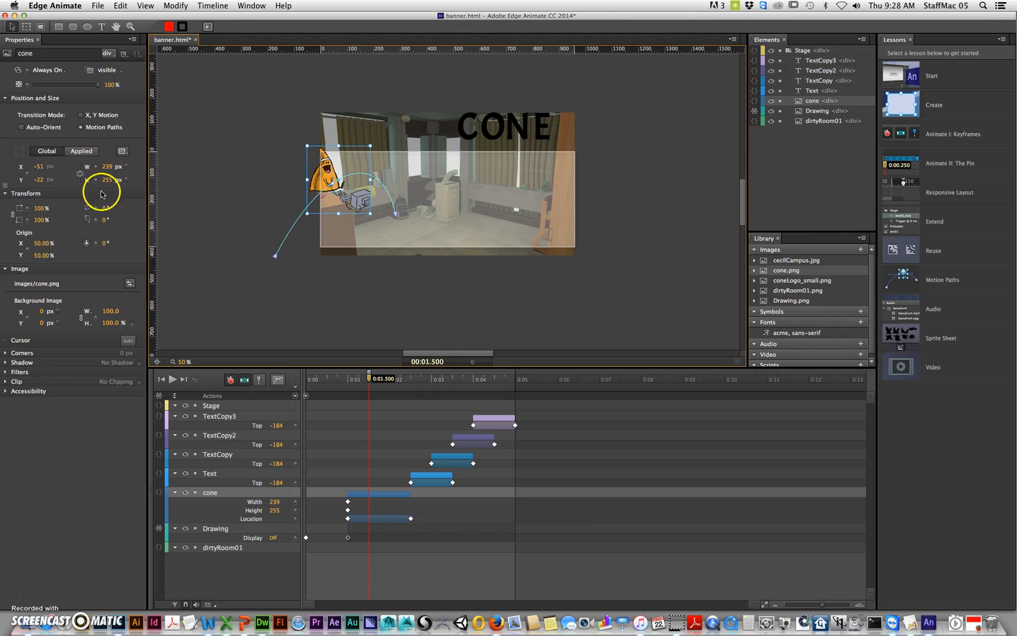
Step: Add a rotation keyframe for the cone at 0:01 and set it to 12°
left_click_drag(368, 374, 349, 382)
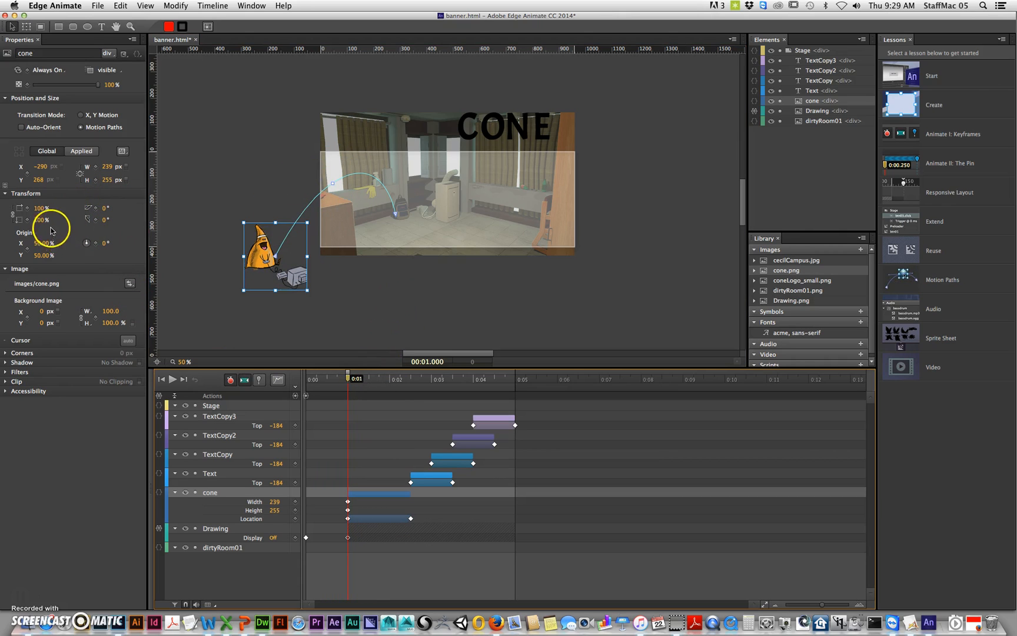
left_click(96, 243)
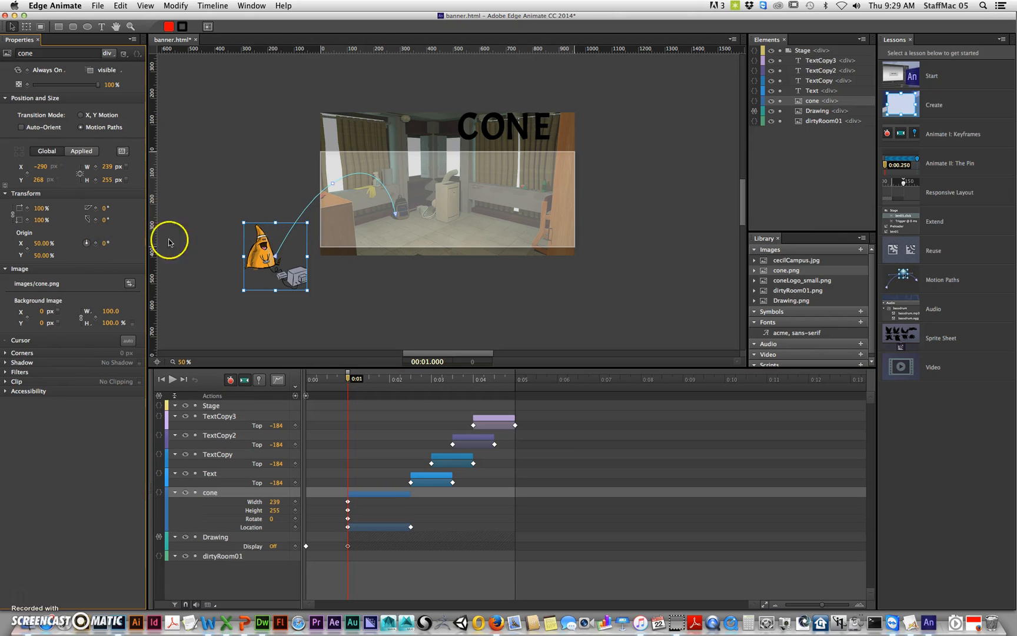
left_click_drag(87, 244, 93, 242)
Step: Set the cone's rotation to -6° at 0:02.124 and to 0° at 0:02.500
left_click_drag(352, 378, 398, 387)
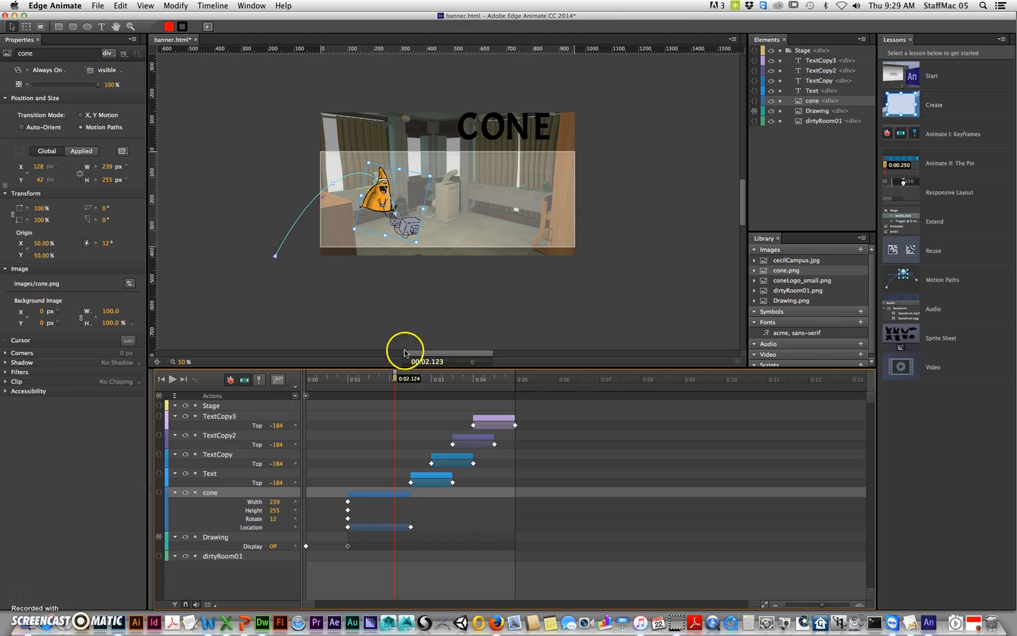
left_click_drag(89, 244, 78, 243)
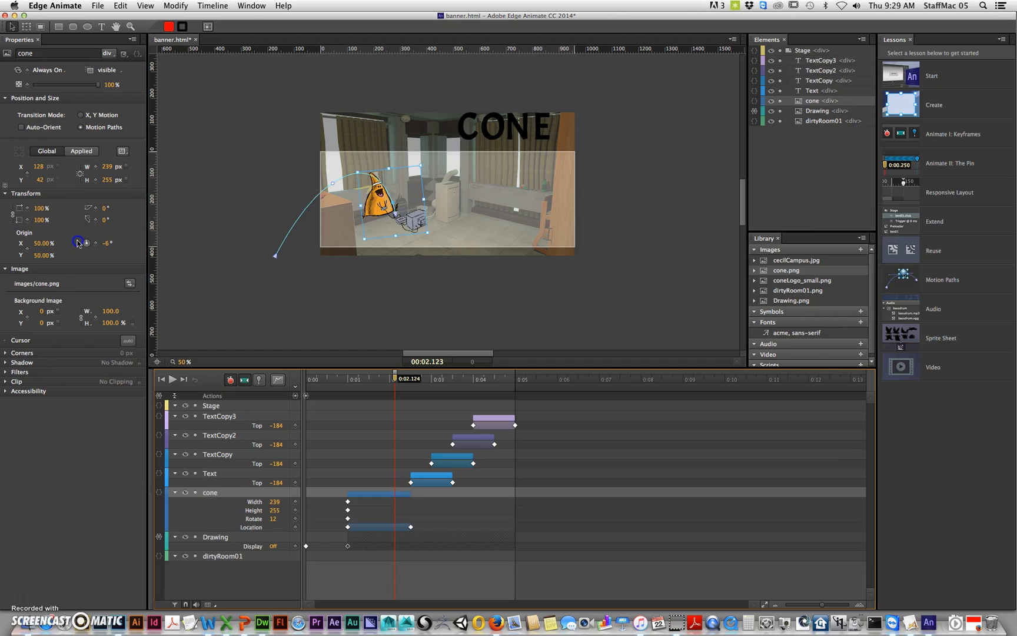
left_click(398, 381)
left_click_drag(397, 382, 410, 383)
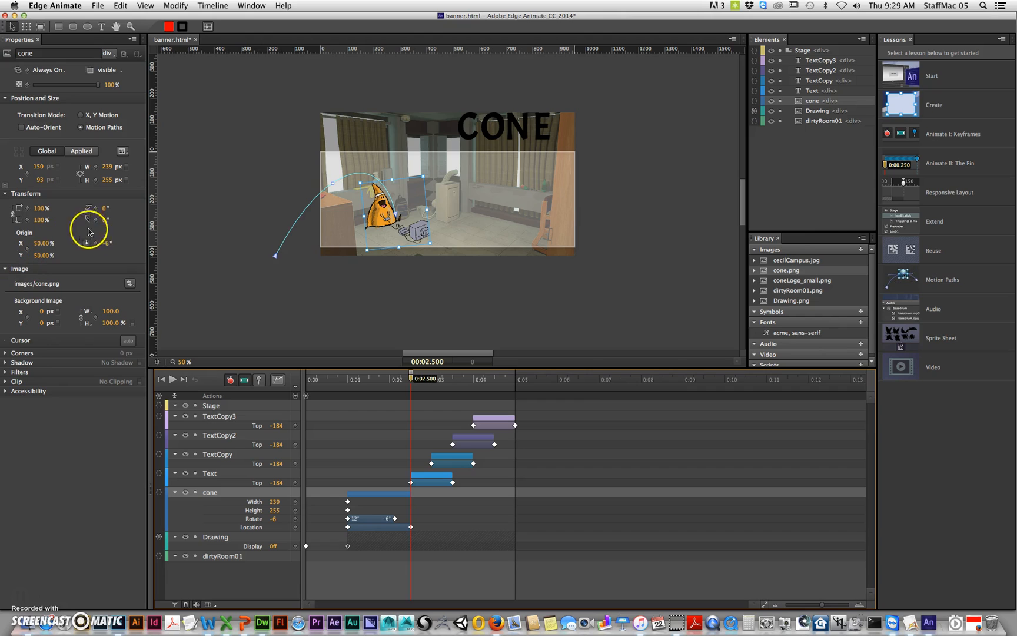
left_click(107, 243)
type("0")
key("Return")
Step: At 0:01.500, set the cone's width to 213 px, height to 293 px and rotation to 14°
left_click(389, 379)
left_click_drag(389, 380, 369, 368)
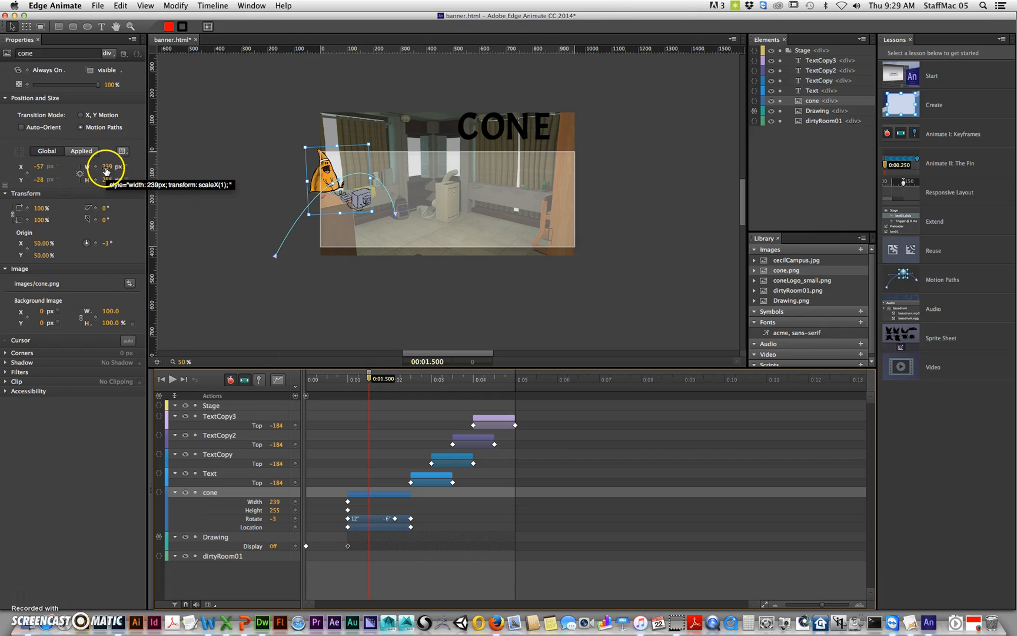
left_click(79, 174)
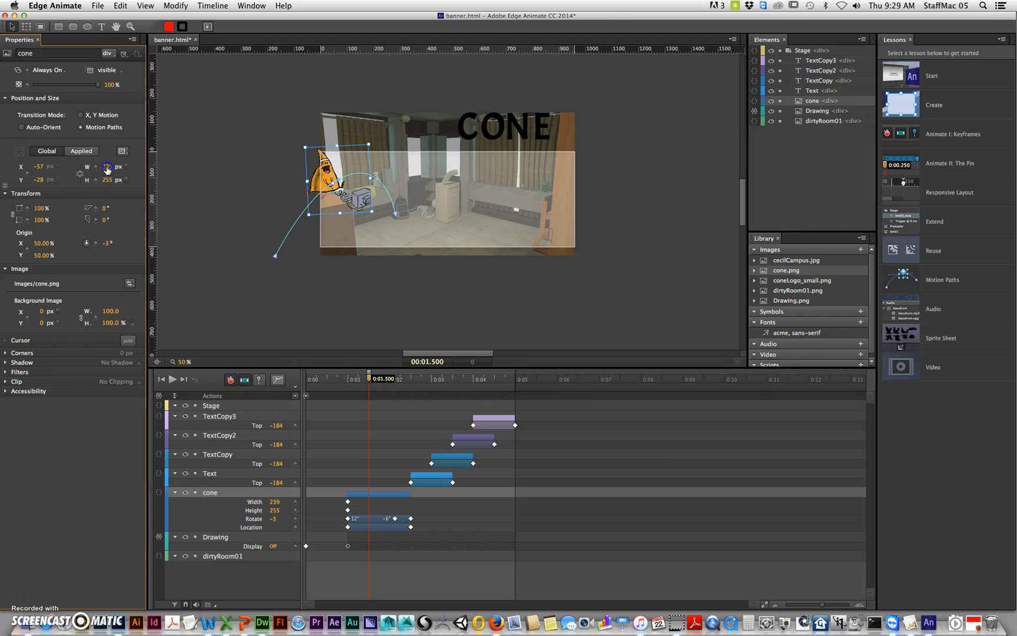
left_click_drag(111, 167, 92, 167)
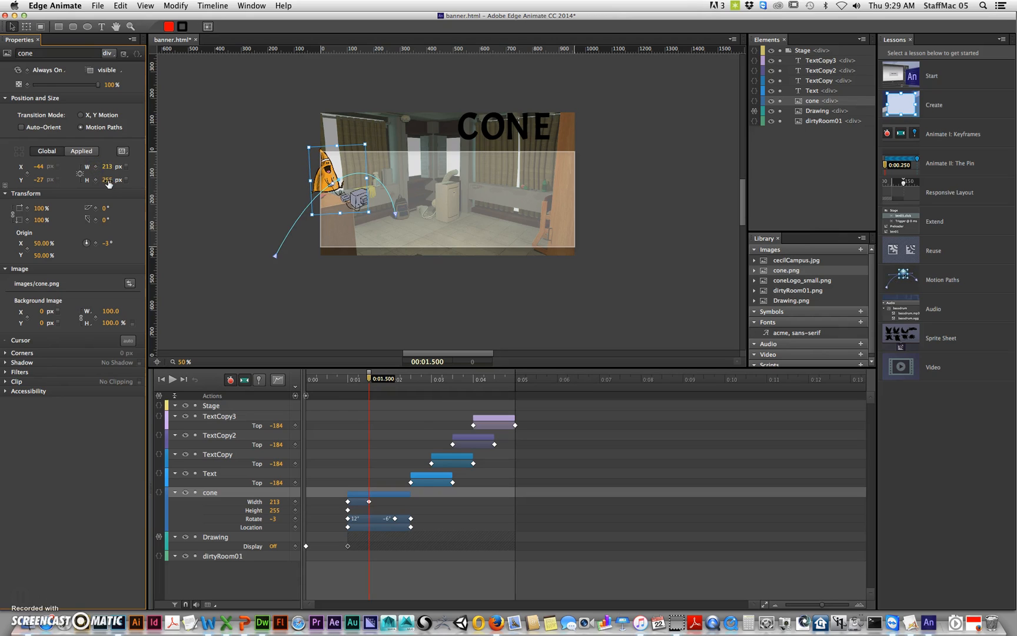
left_click_drag(113, 181, 129, 181)
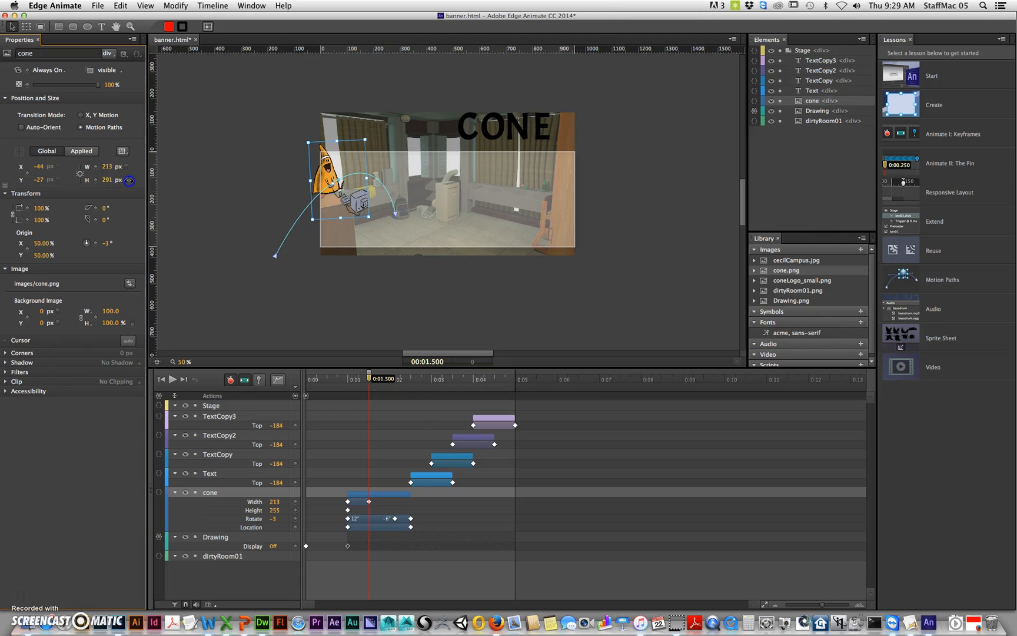
left_click_drag(88, 241, 96, 240)
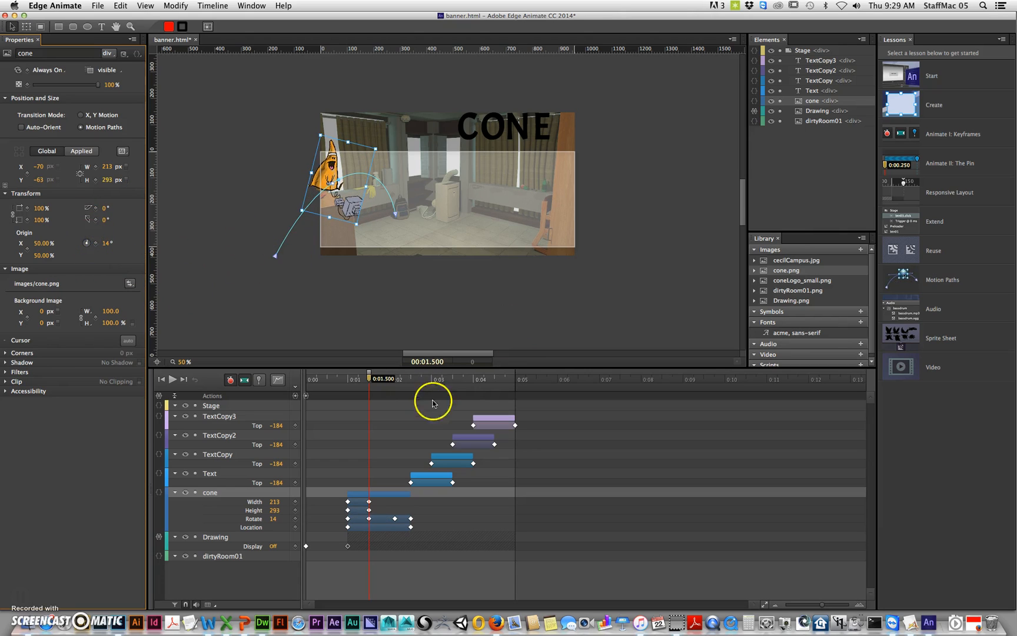
Step: At 0:01.884, set the cone's width to 239 px and height to 261 px
mouse_move(367, 378)
left_mouse_down()
mouse_move(347, 377)
mouse_move(385, 372)
left_mouse_up()
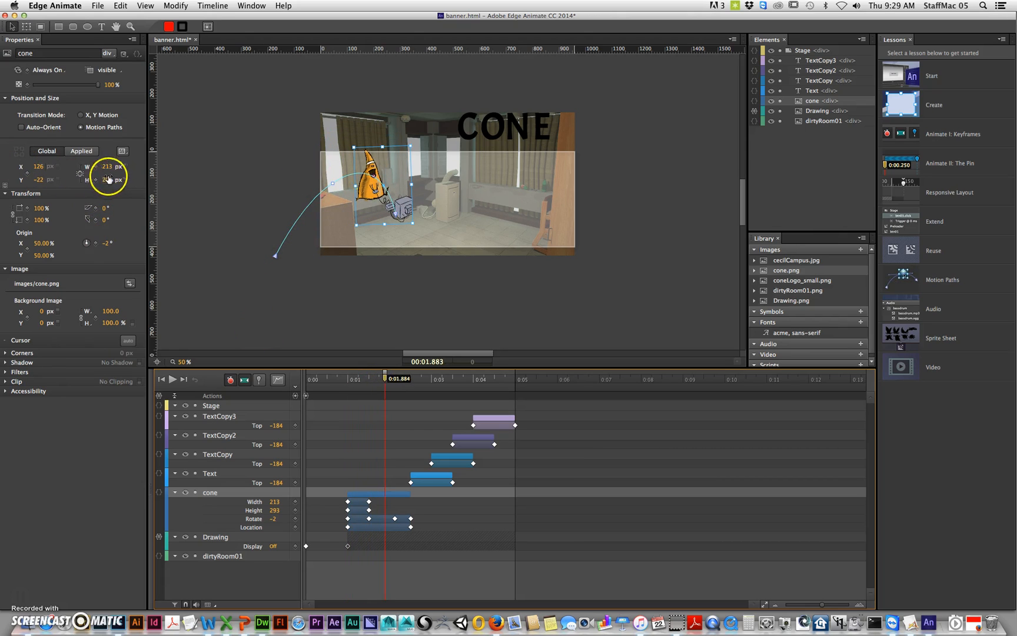
left_click_drag(108, 170, 125, 170)
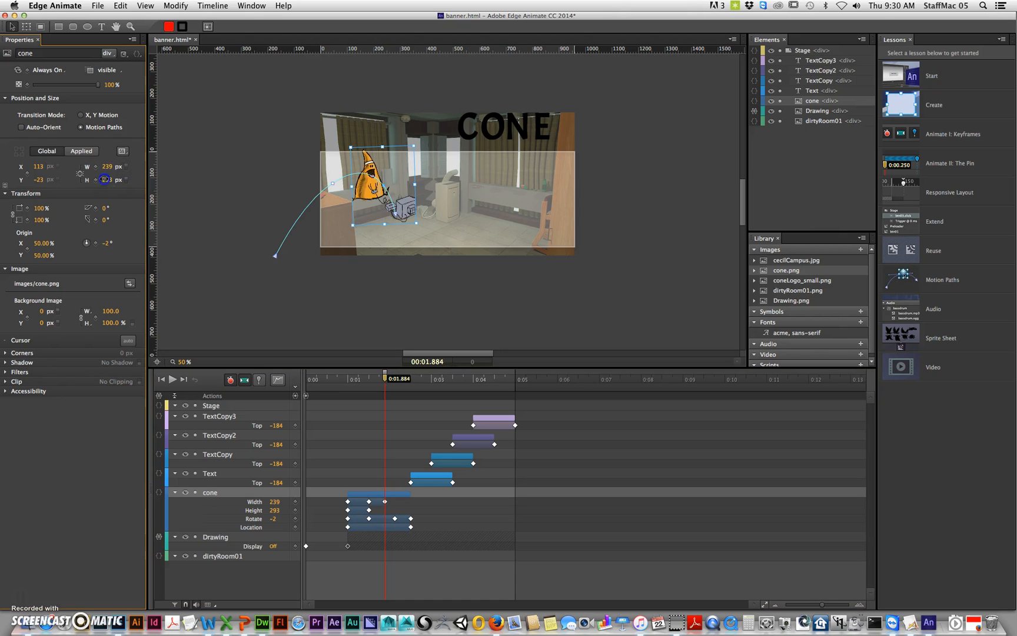
left_click_drag(89, 174, 80, 172)
Step: At 0:02.339, narrow the cone's width and stretch its height to 299 px
left_click_drag(384, 377, 404, 380)
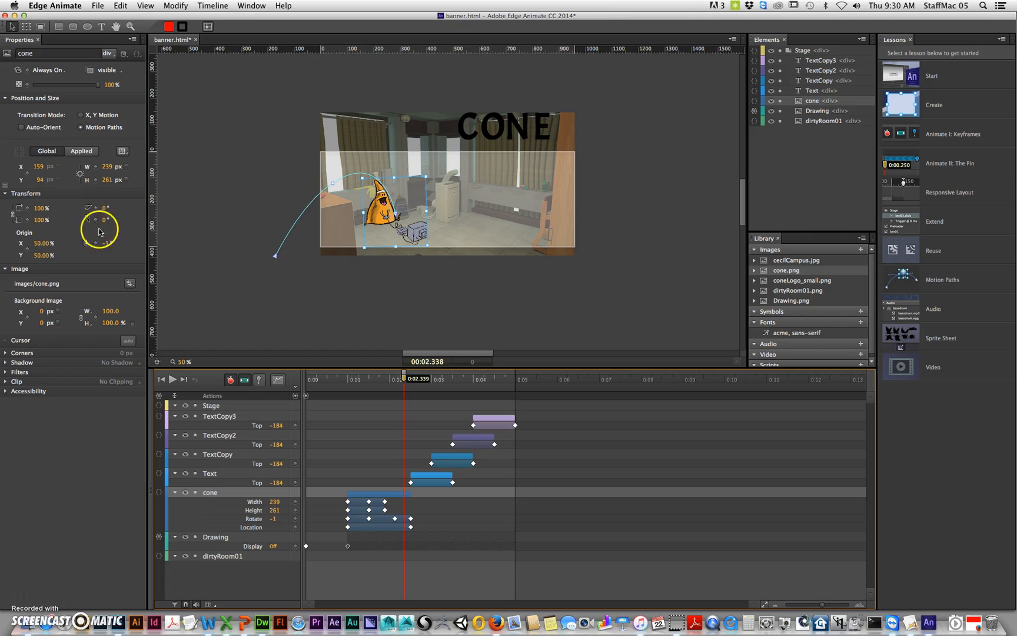
left_click(109, 167)
key("Return")
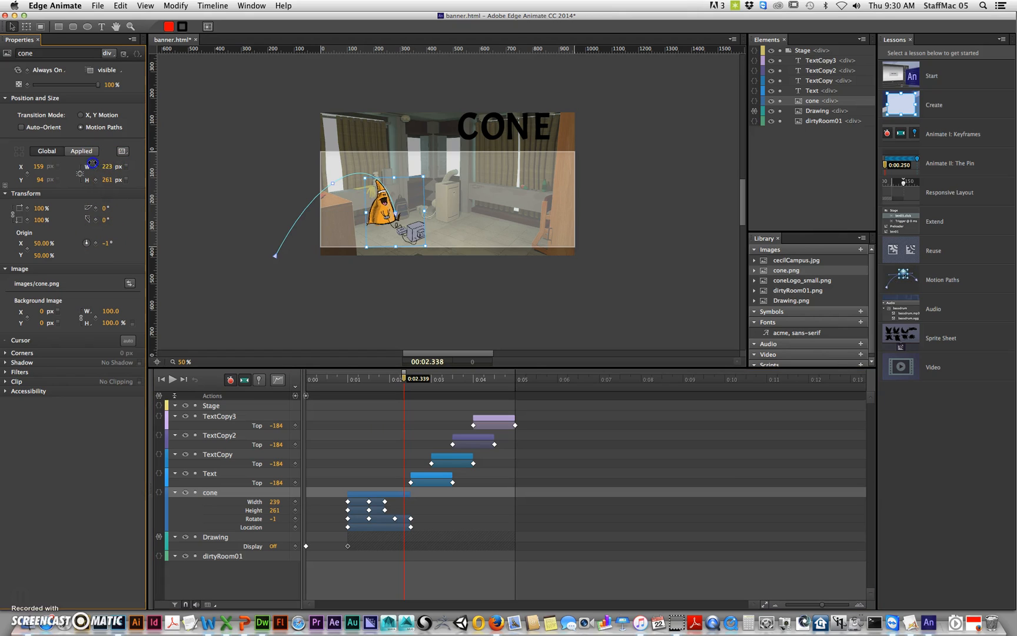
left_click_drag(89, 162, 132, 184)
Step: Size the cone to 230 × 281 px at 0:02.500 and to 215 × 305 px at 0:02.750
left_click_drag(404, 377, 413, 381)
mouse_move(107, 168)
left_mouse_down()
mouse_move(118, 171)
mouse_move(94, 178)
left_mouse_up()
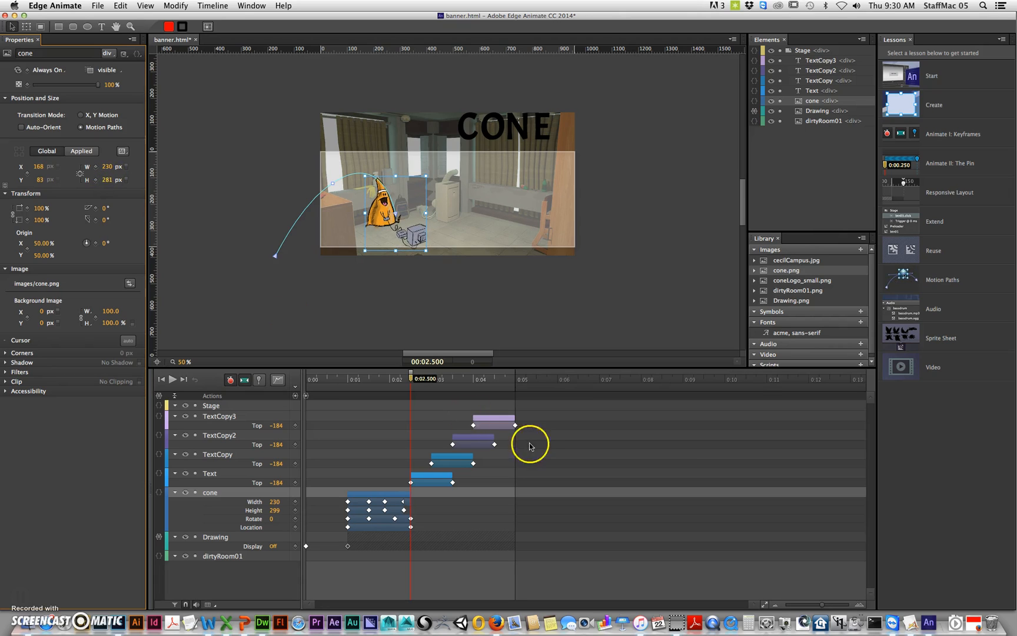
mouse_move(411, 377)
left_mouse_down()
mouse_move(344, 376)
mouse_move(388, 365)
mouse_move(436, 377)
mouse_move(403, 377)
mouse_move(424, 377)
left_mouse_up()
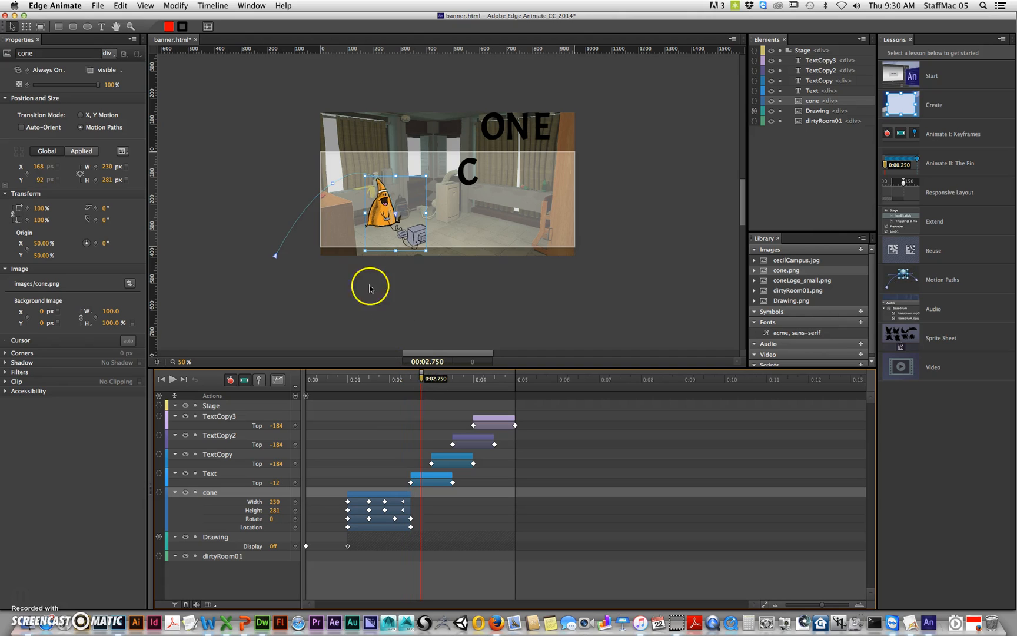
left_click(107, 180)
left_click_drag(111, 182, 126, 182)
left_click(107, 167)
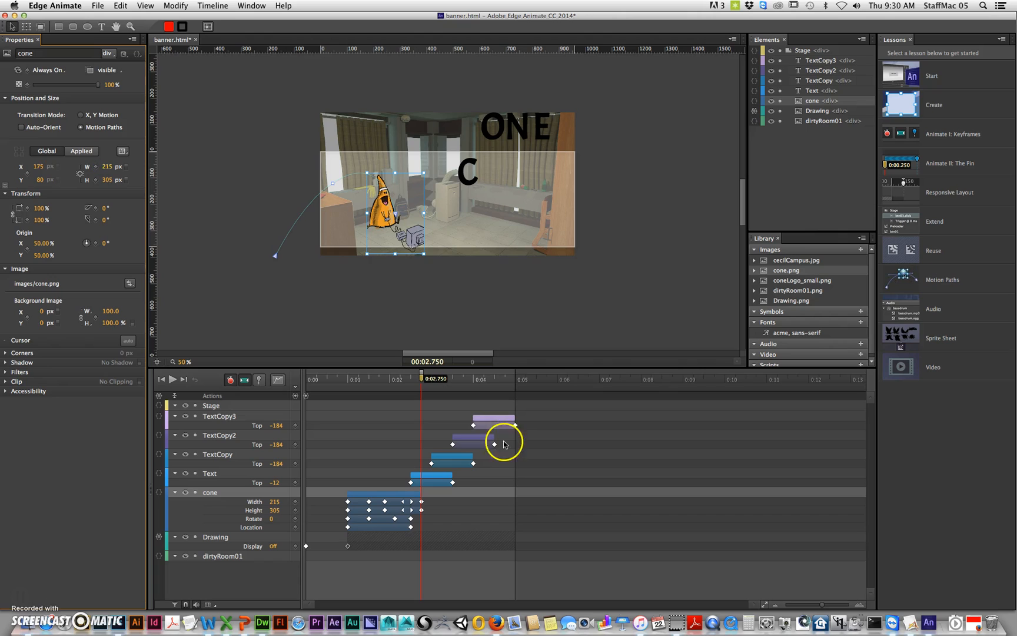
Step: At 0:03, widen the cone to 240 px and reduce its height to about 289 px
left_click_drag(422, 376, 432, 380)
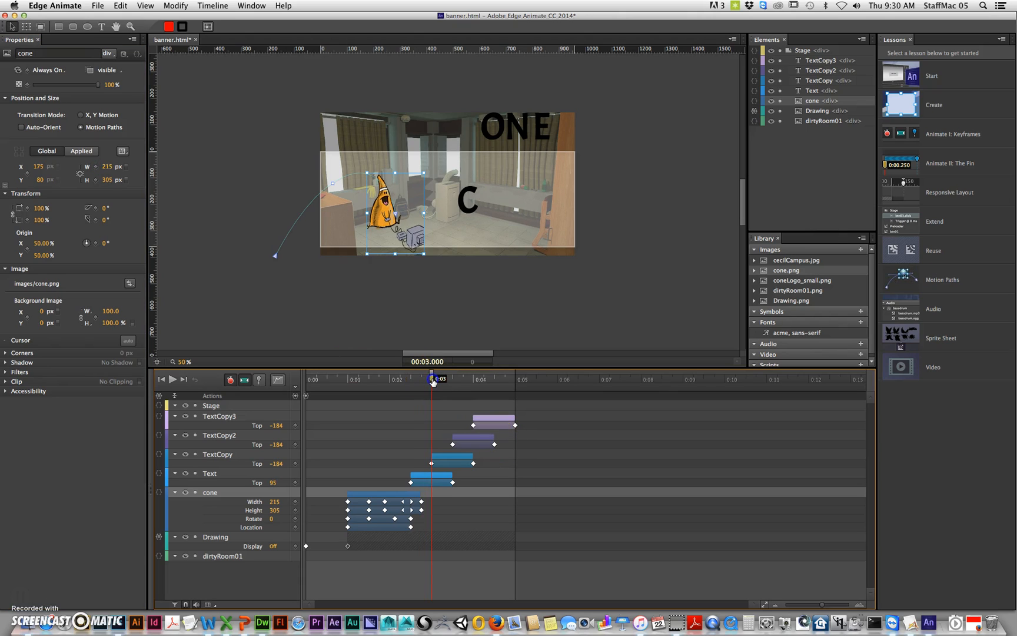
left_click(104, 167)
mouse_move(103, 168)
left_mouse_down()
mouse_move(118, 168)
mouse_move(102, 180)
left_mouse_up()
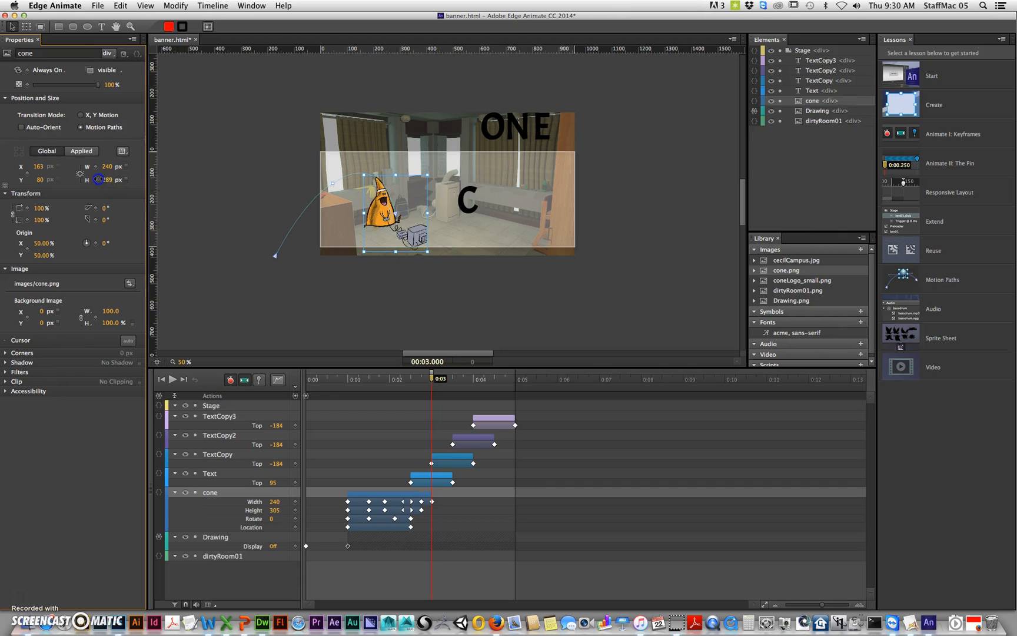
Step: Play the timeline twice from the start to check the cone's squash, stretch and rotation
left_click_drag(435, 374, 306, 380)
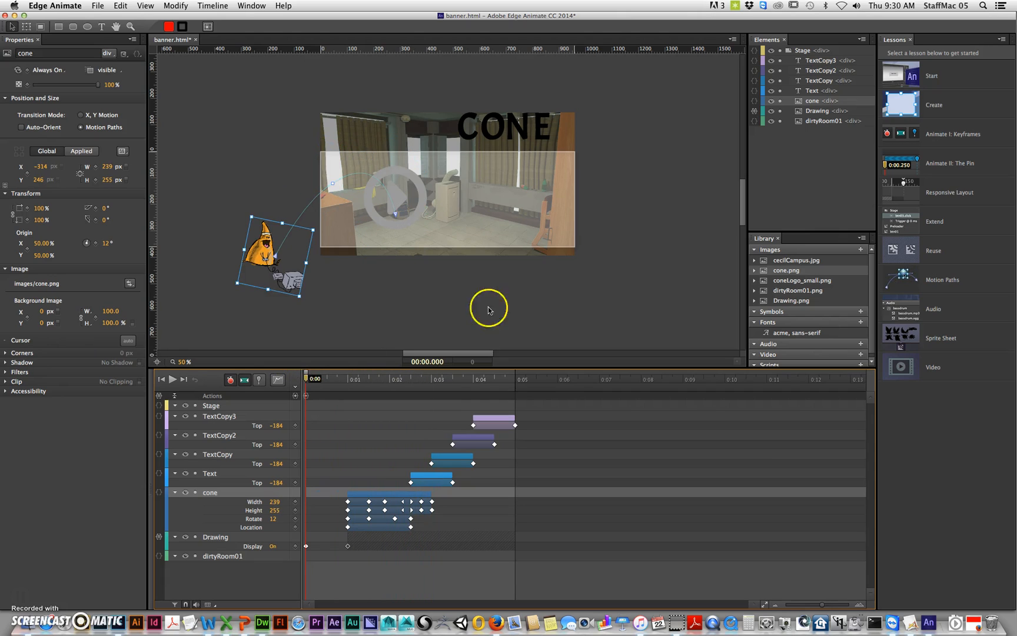
left_click(536, 280)
key("space")
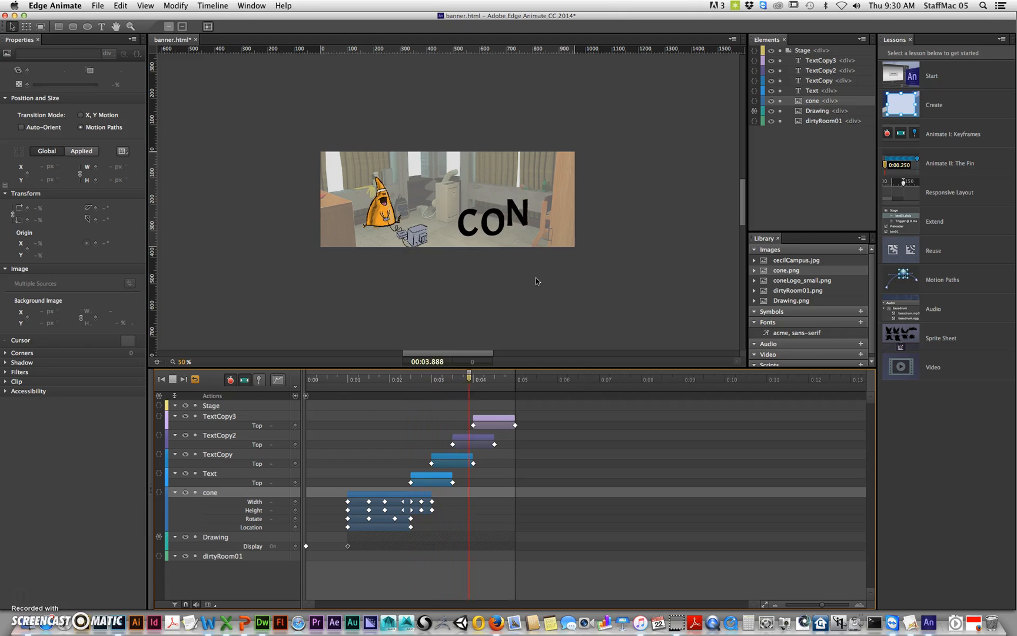
left_click_drag(450, 380, 254, 370)
key("space")
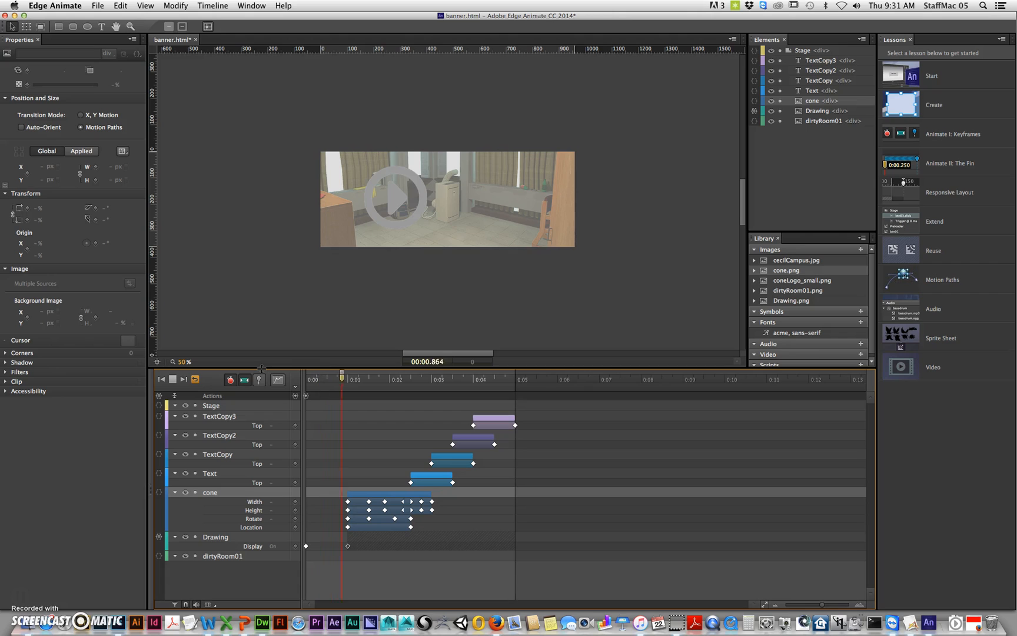